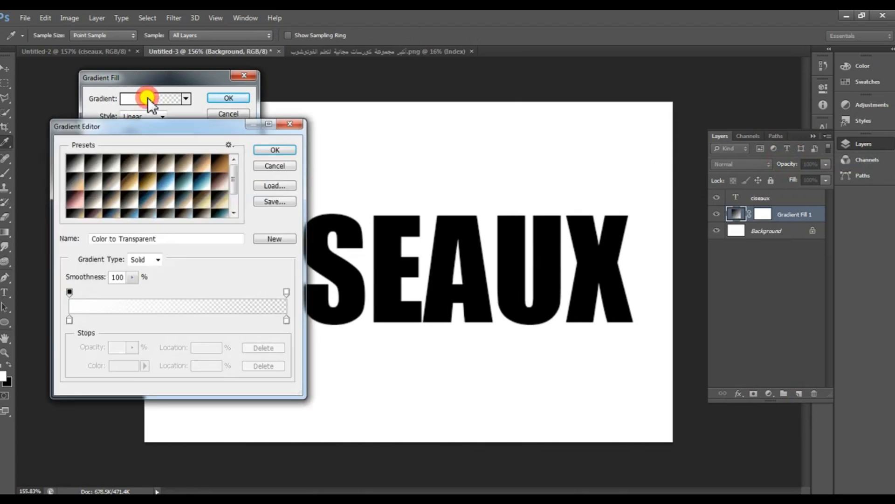
# Apply the Platinum gradient preset to the gradient fill, with its dark stop recoloured to grey 636362
pyautogui.click(71, 170)
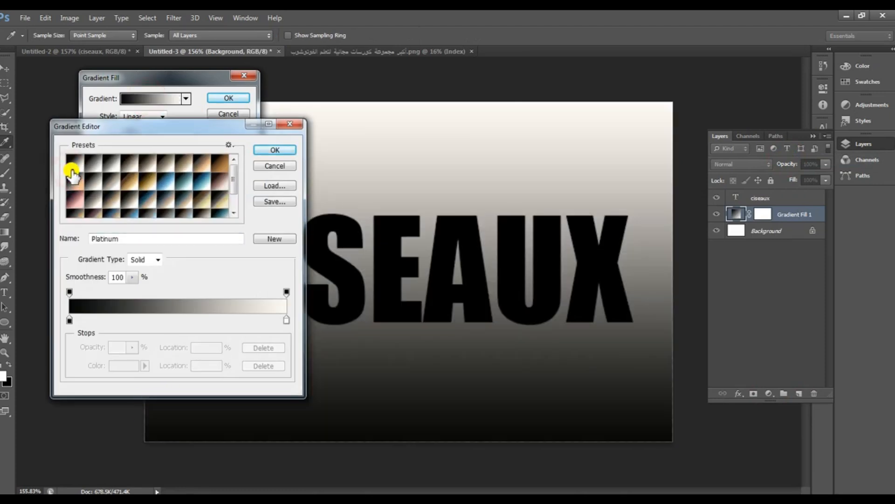
pyautogui.click(70, 320)
pyautogui.click(122, 365)
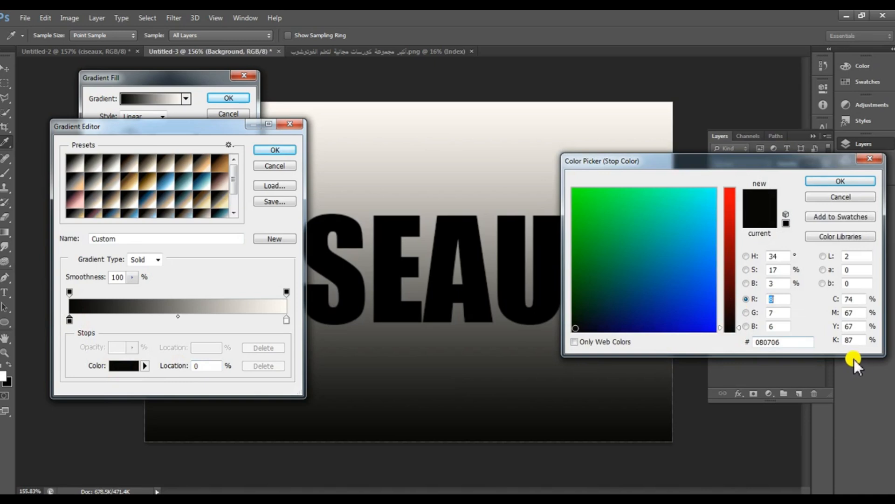
pyautogui.moveTo(837, 340); pyautogui.dragTo(808, 348)
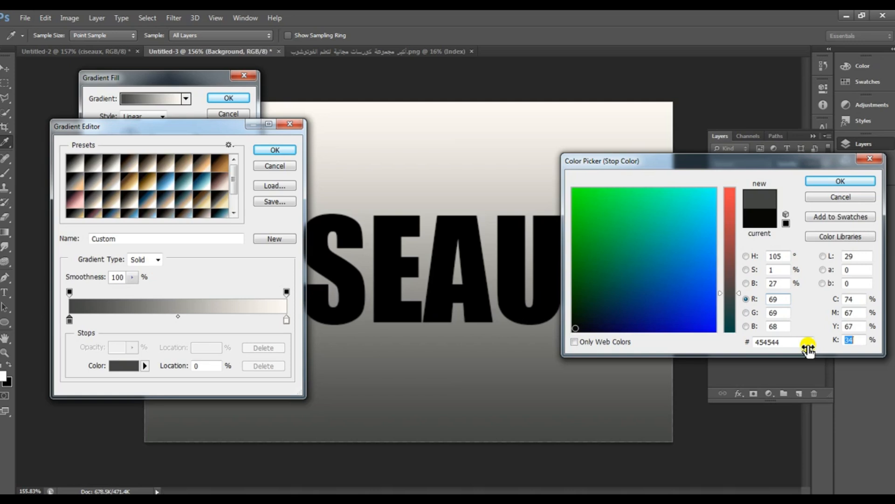
pyautogui.moveTo(808, 350); pyautogui.dragTo(787, 352)
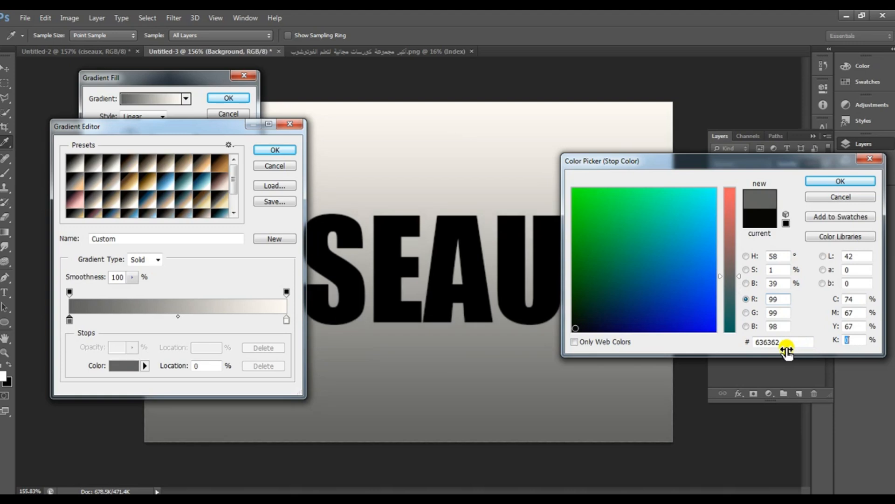
pyautogui.click(827, 181)
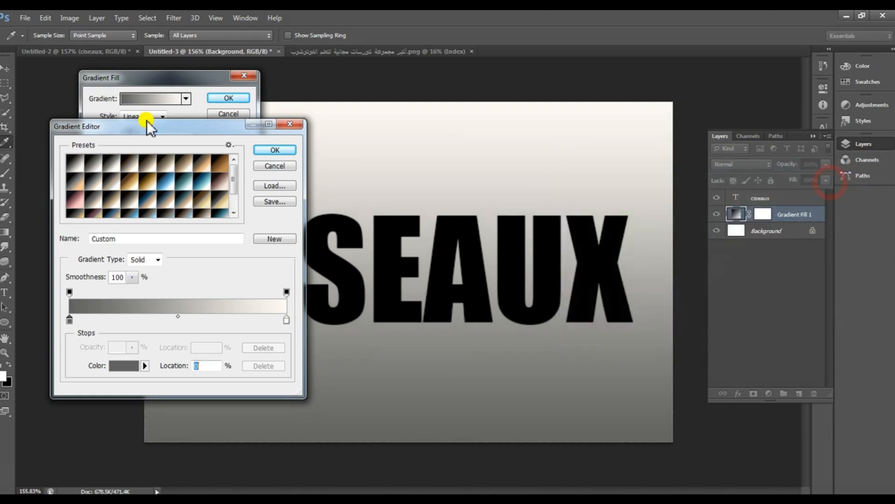
pyautogui.click(275, 150)
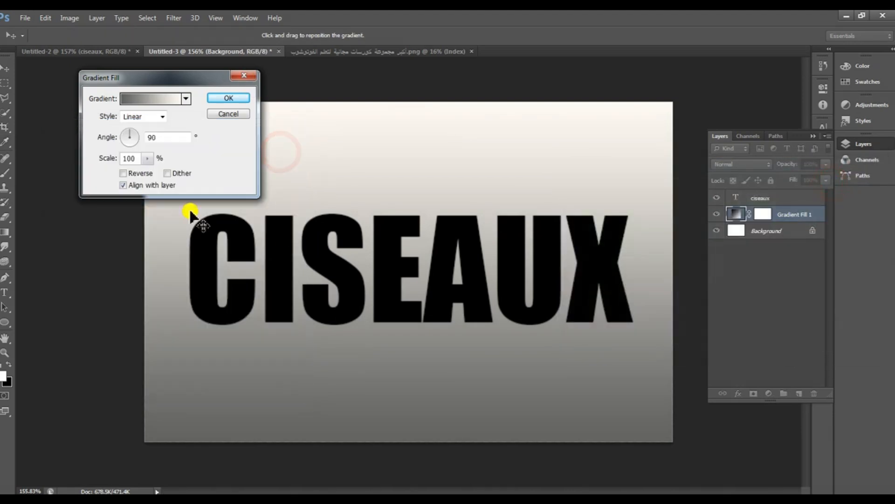
pyautogui.click(230, 99)
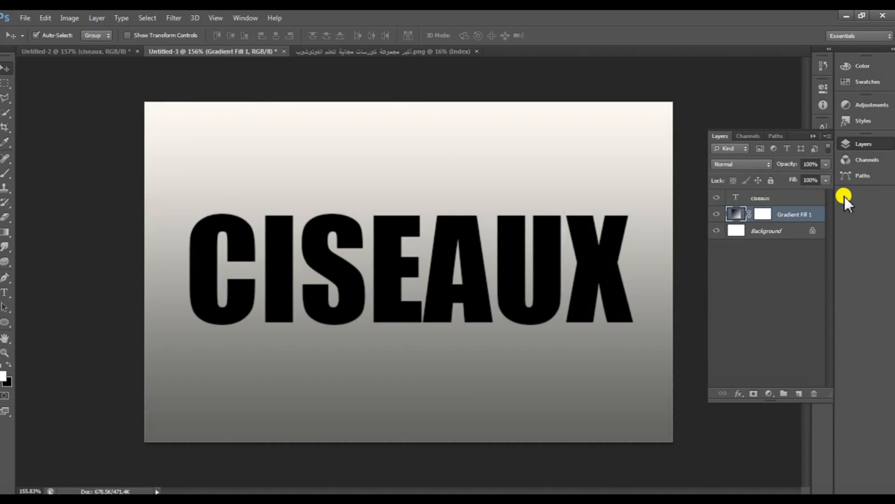
# Bring the football player cutout from Untitled-2 into Untitled-3 and position it over the EAUX letters of CISEAUX
pyautogui.click(434, 315)
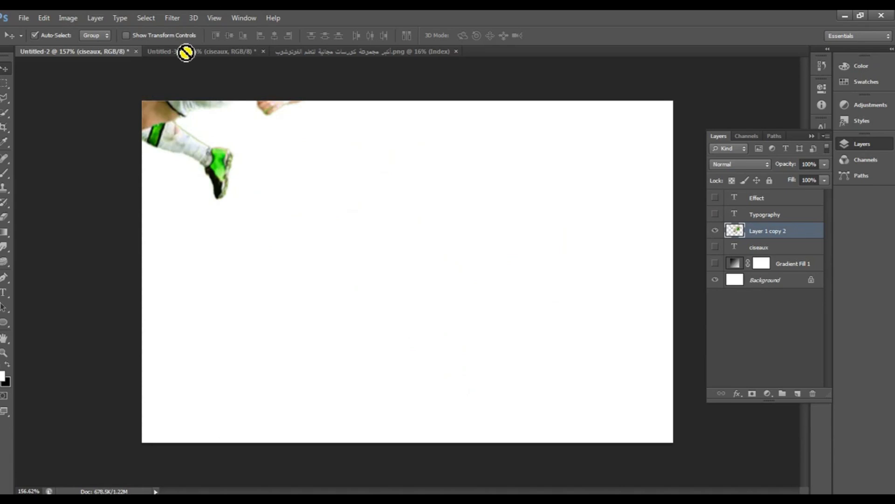
pyautogui.click(183, 51)
pyautogui.moveTo(383, 236); pyautogui.dragTo(424, 416)
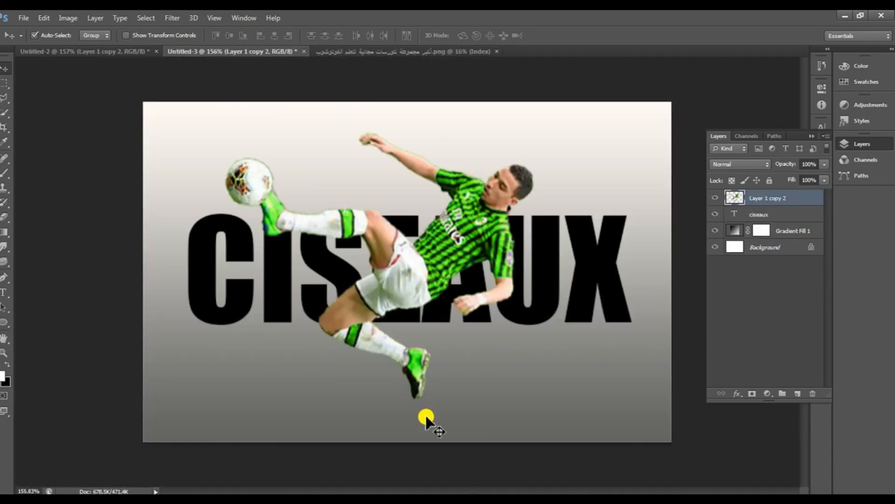
pyautogui.moveTo(397, 282); pyautogui.dragTo(472, 286)
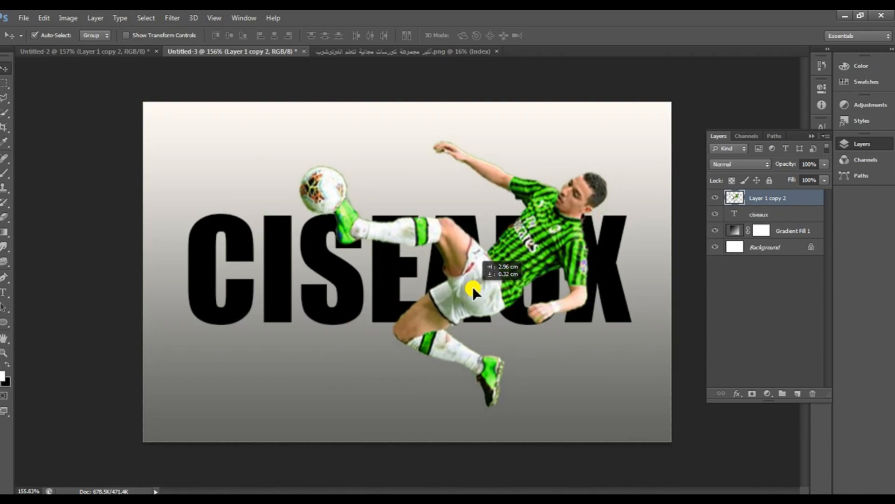
pyautogui.moveTo(471, 287)
pyautogui.mouseDown()
pyautogui.moveTo(491, 284)
pyautogui.moveTo(474, 286)
pyautogui.mouseUp()
# Clip the player layer to the CISEAUX text layer and duplicate it as an unclipped copy above
pyautogui.click(801, 196)
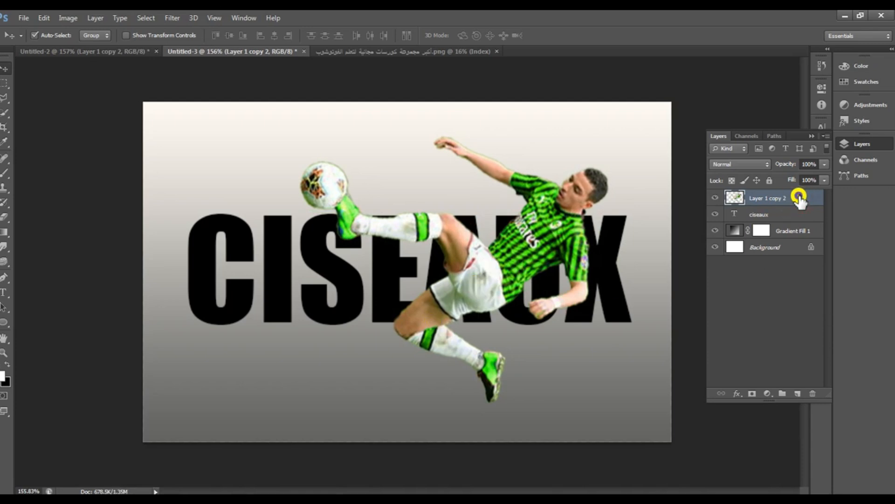
pyautogui.rightClick(799, 198)
pyautogui.click(681, 202)
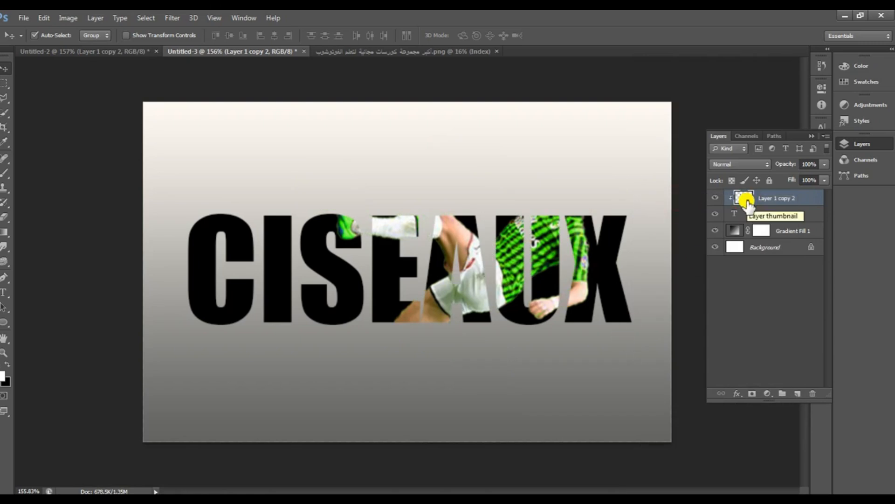
pyautogui.hotkey('ctrl', 'j')
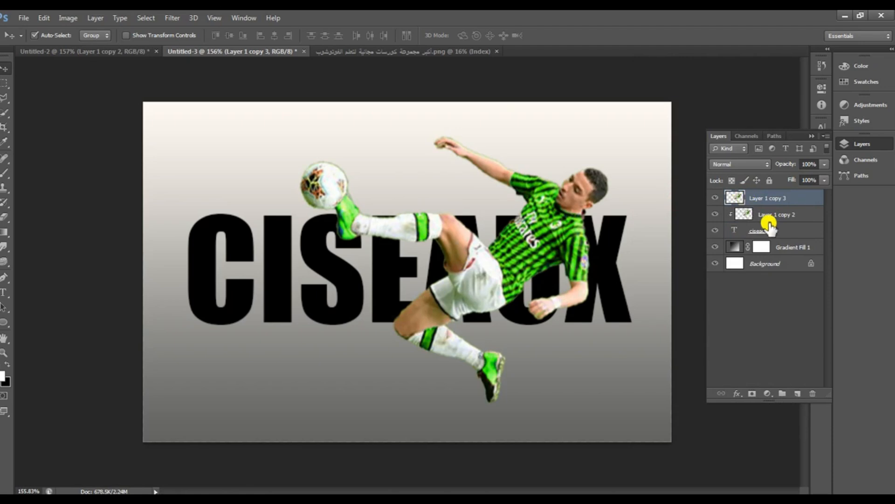
# Delete the part of the duplicated player inside a rectangular selection about 16.7 by 4.3 cm over the CISEAUX letters, and deselect
pyautogui.click(4, 83)
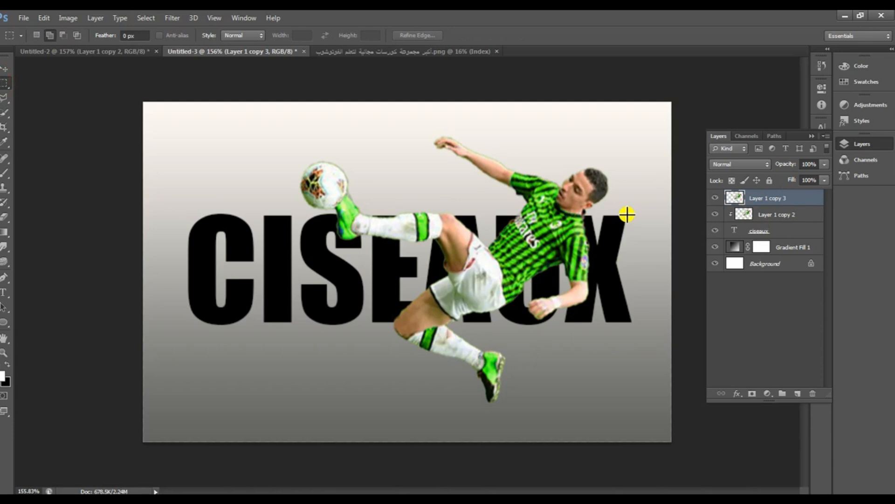
pyautogui.moveTo(626, 216); pyautogui.dragTo(213, 322)
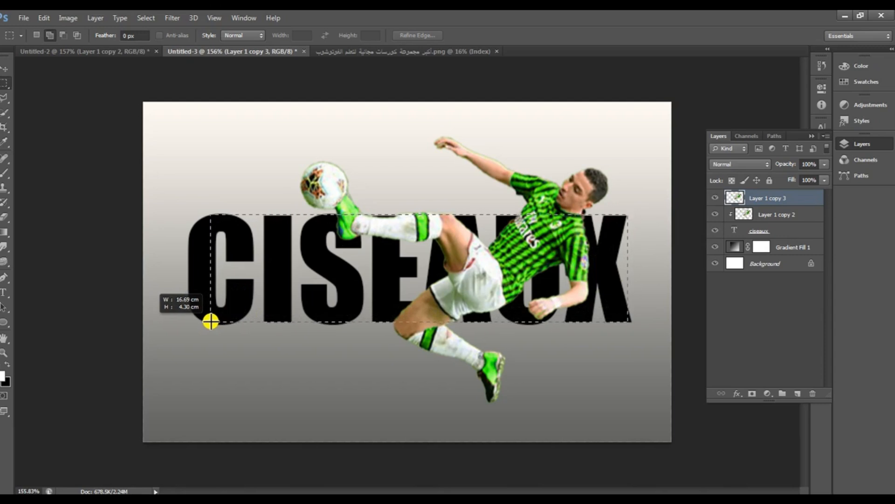
pyautogui.moveTo(210, 320); pyautogui.dragTo(210, 320)
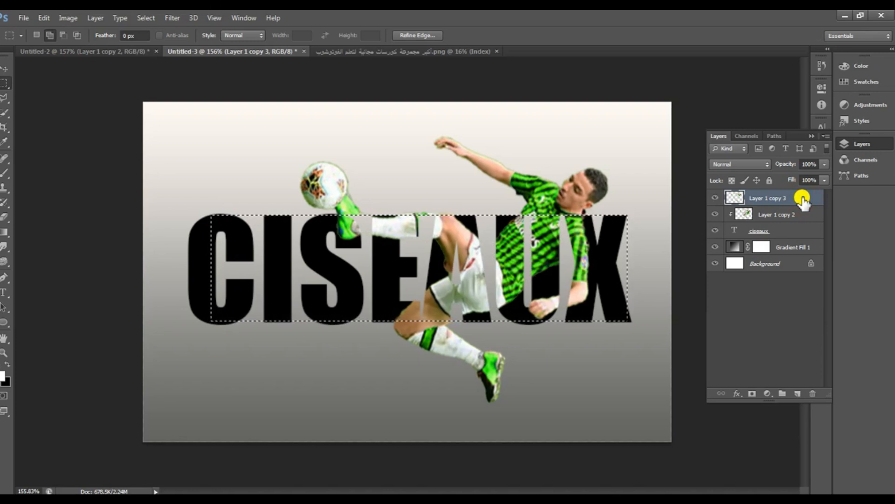
pyautogui.hotkey('ctrl', 'd')
pyautogui.press('v')
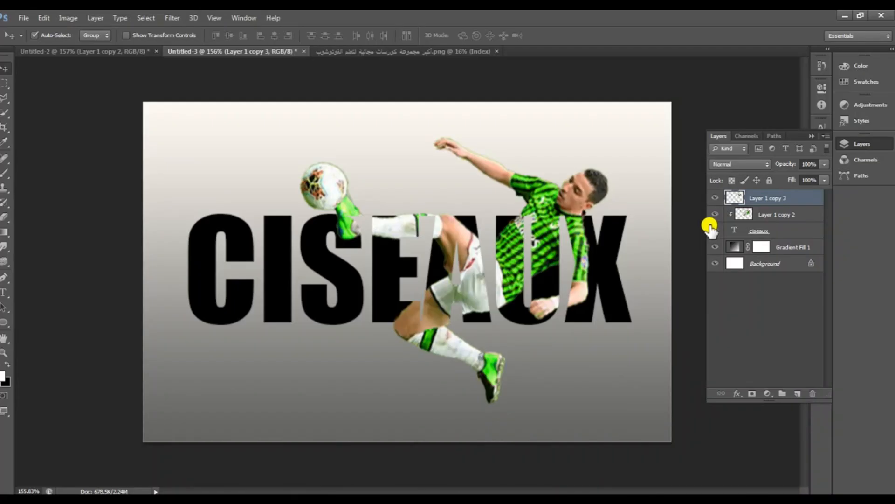
# Paste the text TYPOGRAPHY as a new Verdana 36 pt text layer and place it directly above CISEAUX, aligned with the C
pyautogui.press('t')
pyautogui.click(157, 155)
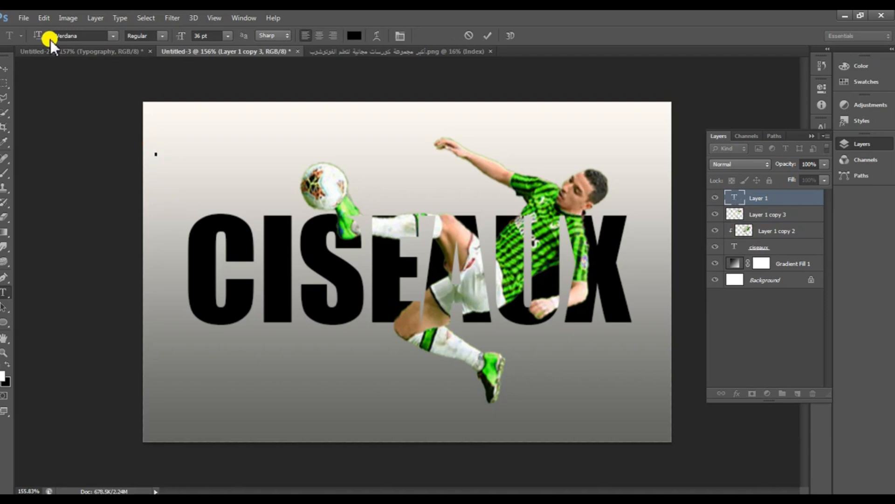
pyautogui.click(42, 18)
pyautogui.click(52, 120)
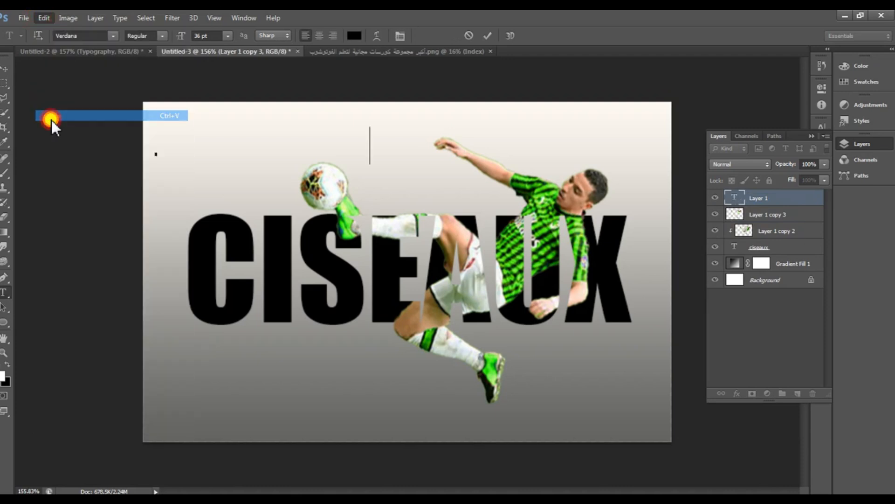
pyautogui.click(5, 68)
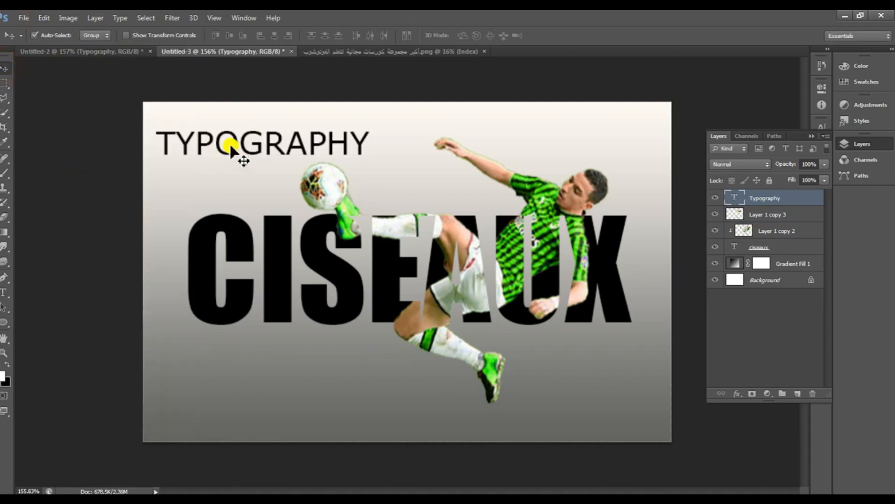
pyautogui.moveTo(235, 141); pyautogui.dragTo(267, 190)
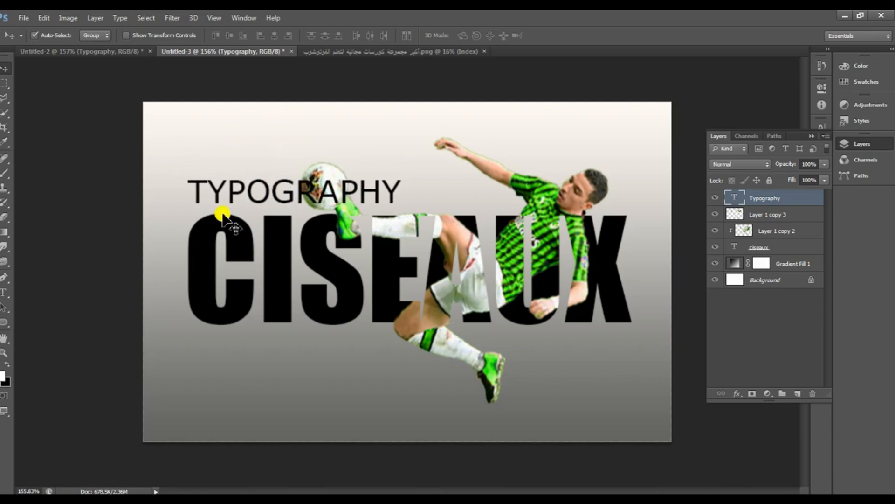
# Split TYPOGRAPHY with spaces into TYPO and GRAPHY so the ball sits in the gap between them
pyautogui.click(4, 294)
pyautogui.click(271, 196)
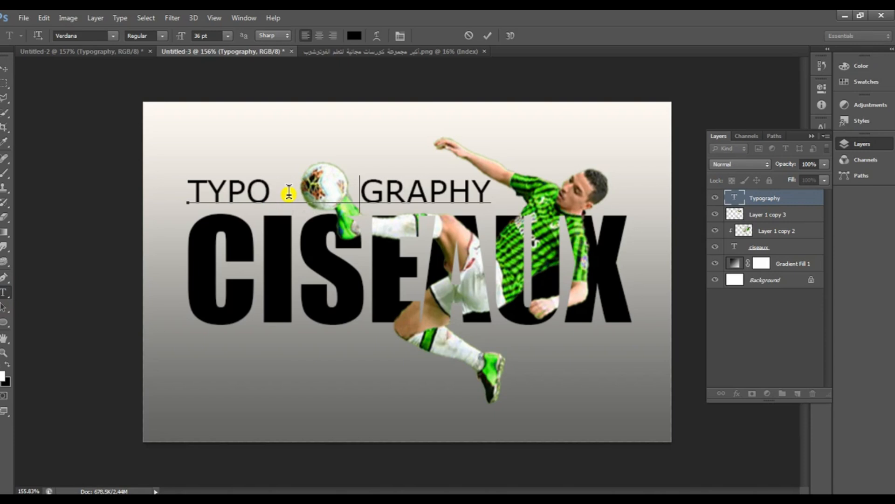
pyautogui.click(293, 198)
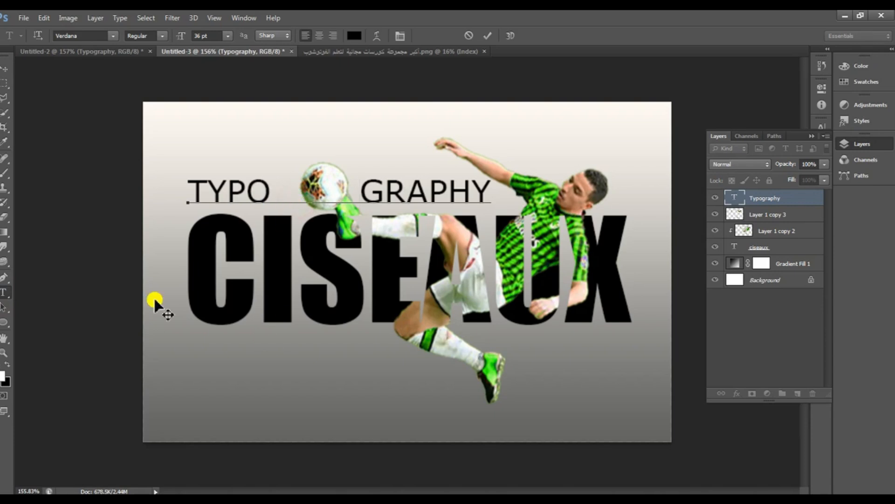
pyautogui.click(6, 69)
# Paste the text EFFECT as a new Verdana 23 pt text layer and place it just below the X of CISEAUX
pyautogui.click(172, 400)
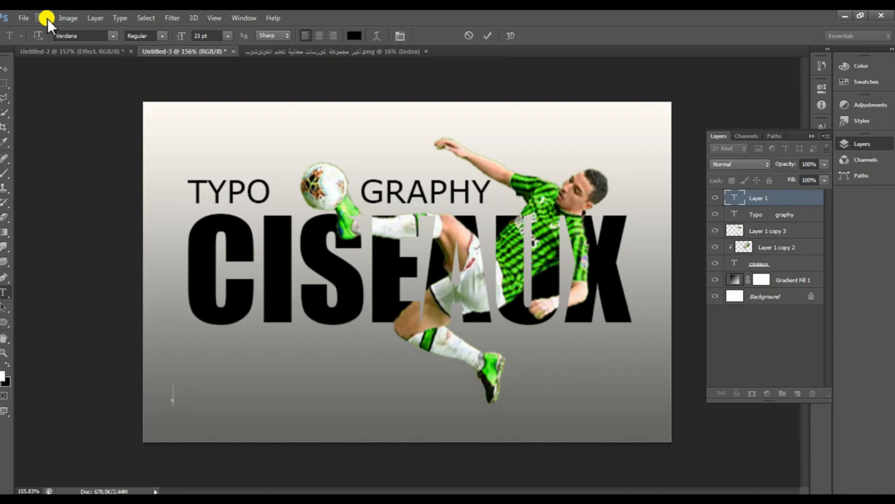
pyautogui.rightClick(170, 397)
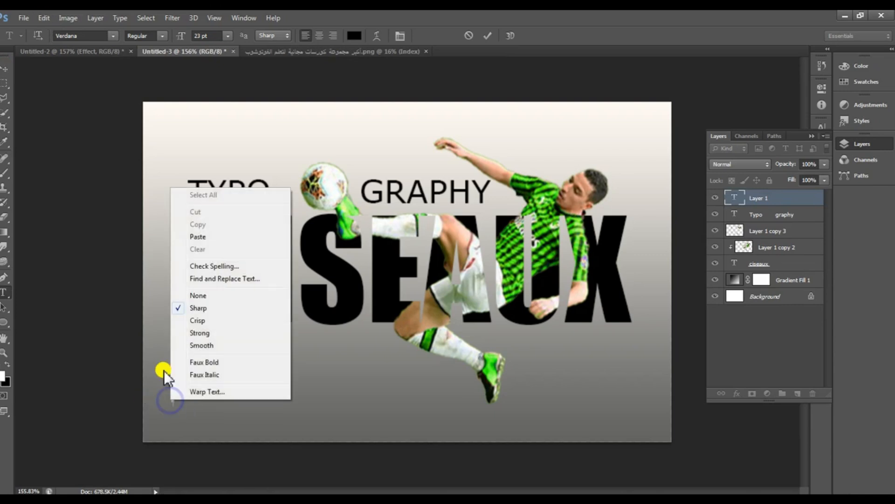
pyautogui.click(194, 237)
pyautogui.click(5, 70)
pyautogui.moveTo(195, 392); pyautogui.dragTo(587, 346)
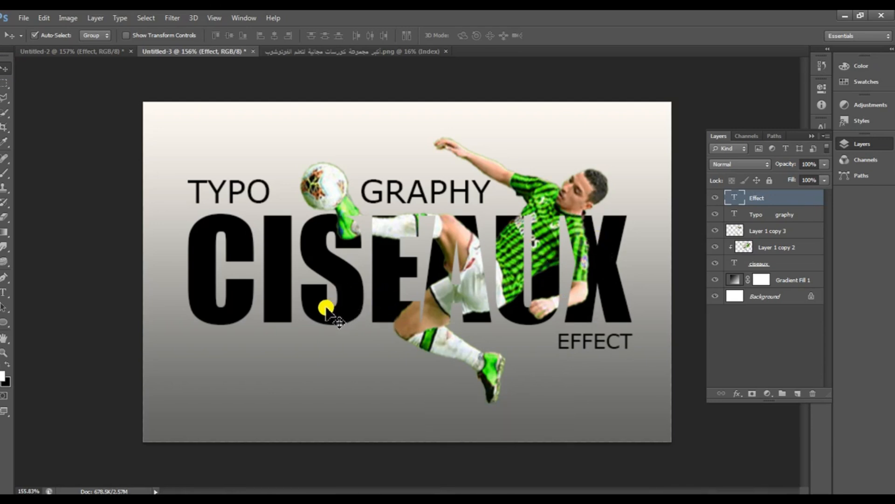
# Add a drop shadow to the top player layer, Layer 1 copy 3, with distance 0 px, spread 0% and size 51 px
pyautogui.click(573, 190)
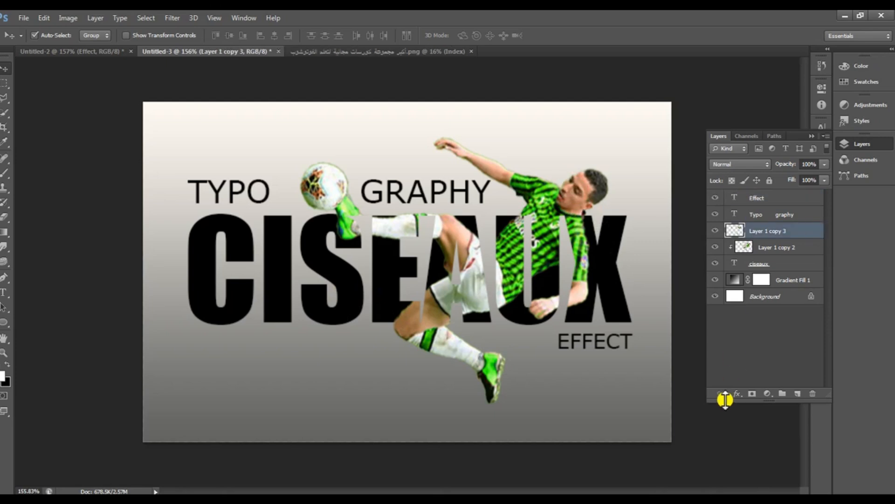
pyautogui.click(738, 395)
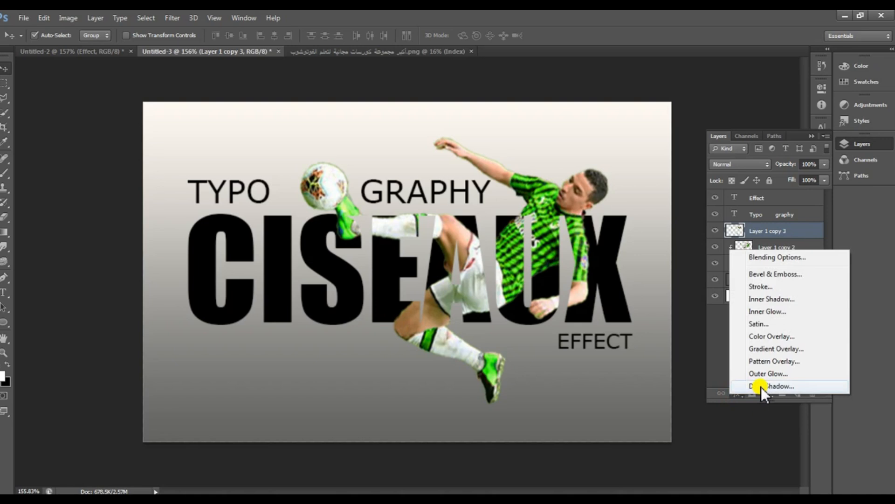
pyautogui.click(761, 387)
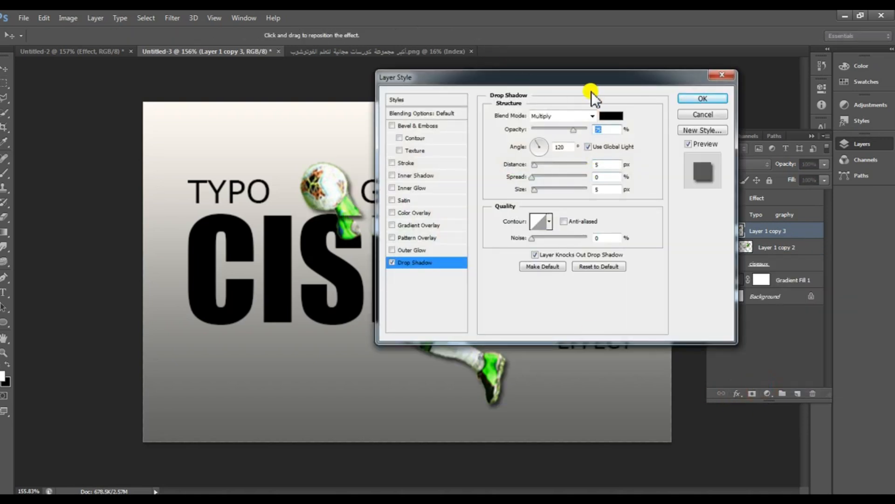
pyautogui.moveTo(591, 77); pyautogui.dragTo(189, 98)
pyautogui.moveTo(128, 210); pyautogui.dragTo(139, 210)
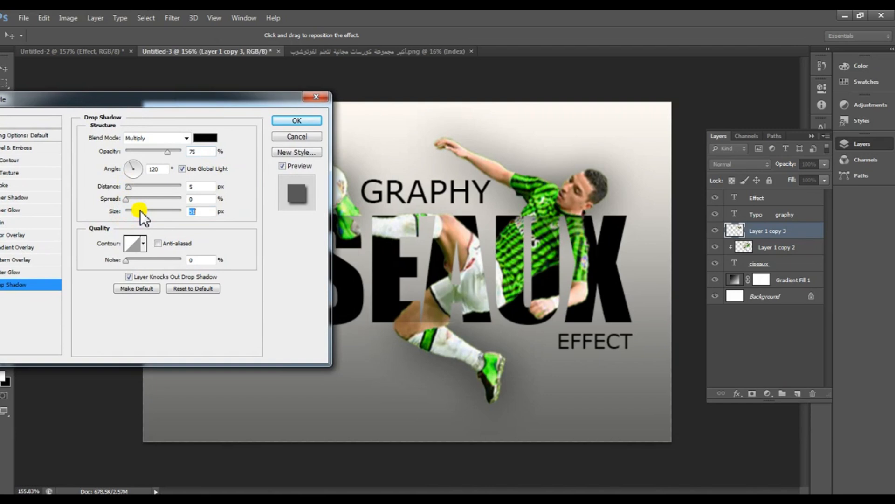
pyautogui.click(129, 187)
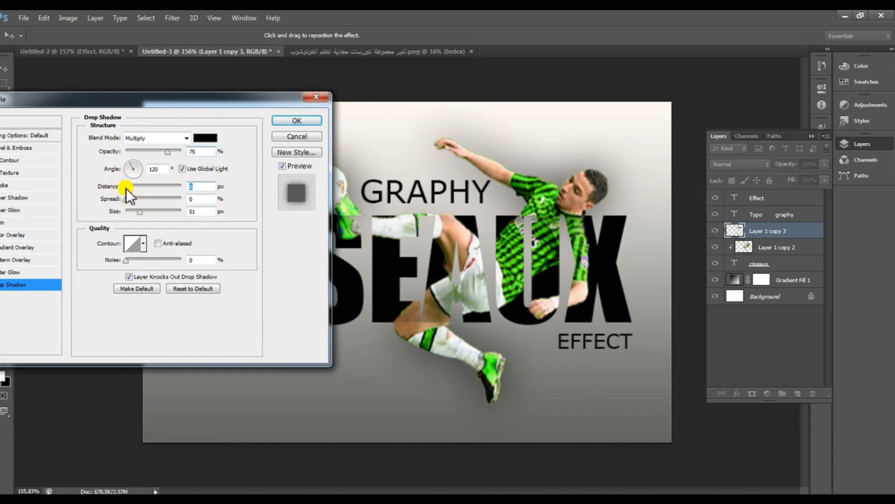
pyautogui.moveTo(125, 202)
pyautogui.mouseDown()
pyautogui.moveTo(132, 200)
pyautogui.moveTo(125, 200)
pyautogui.mouseUp()
pyautogui.moveTo(194, 105); pyautogui.dragTo(105, 154)
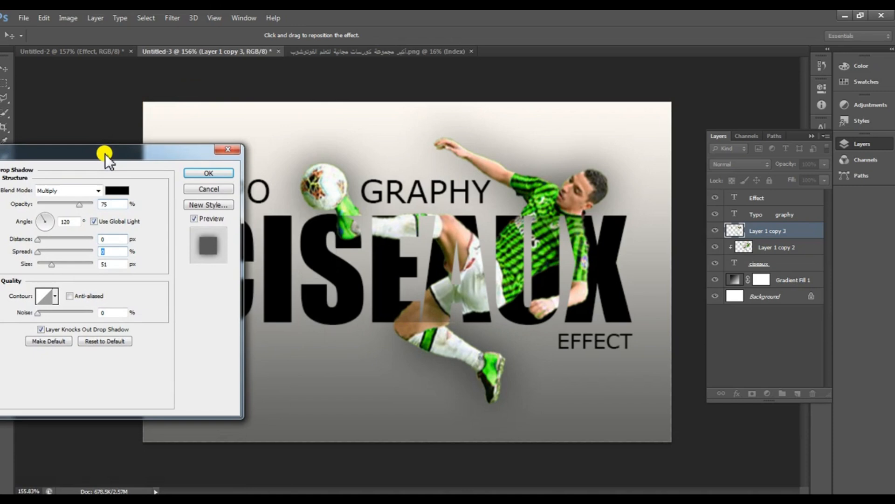
pyautogui.click(208, 174)
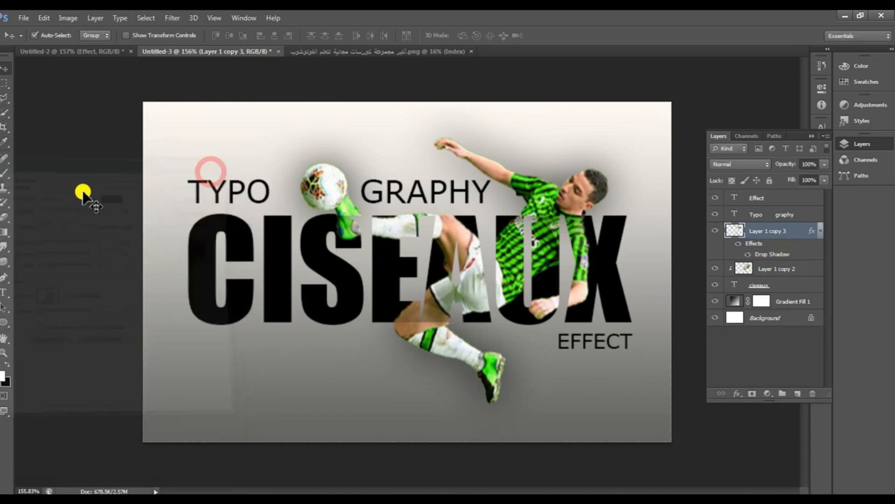
# Add a gradient fill layer directly above the ciseaux text, clipped to it, and open its gradient for editing
pyautogui.click(789, 288)
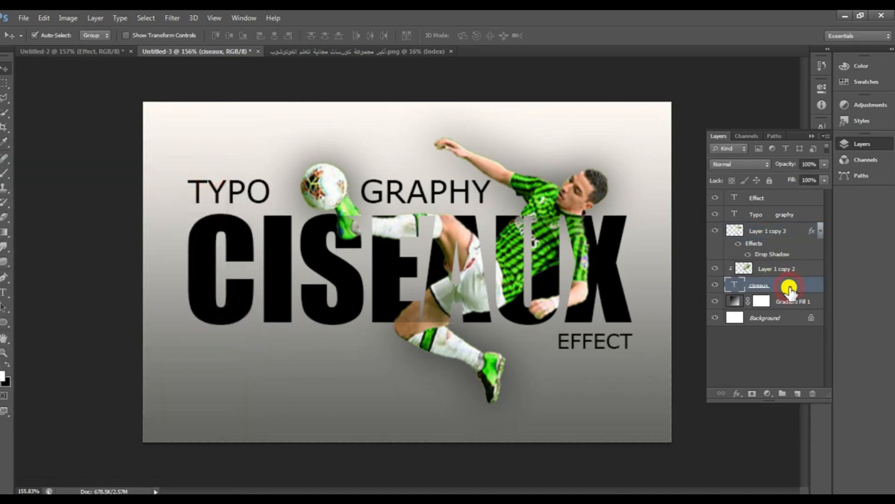
pyautogui.click(768, 393)
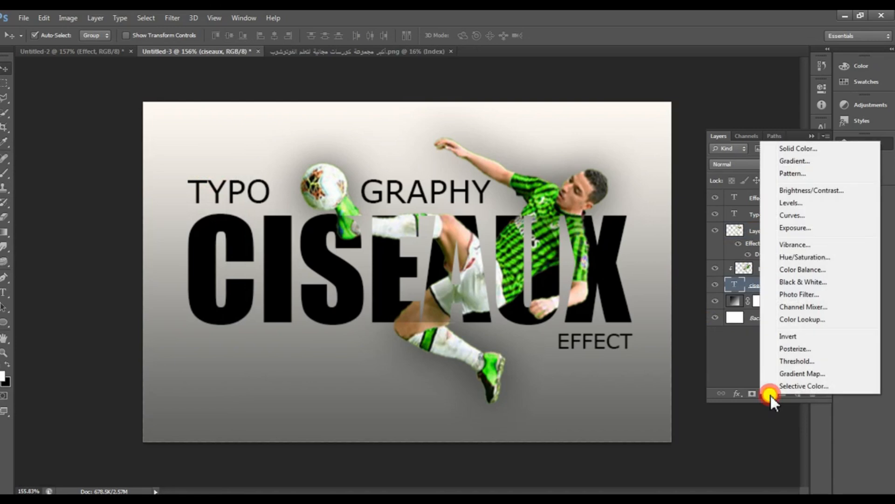
pyautogui.click(799, 161)
pyautogui.moveTo(174, 78); pyautogui.dragTo(146, 71)
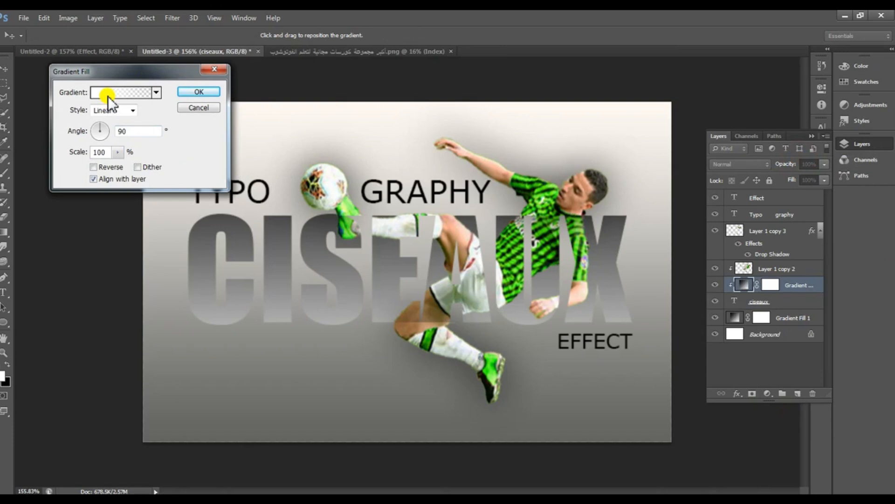
pyautogui.click(108, 95)
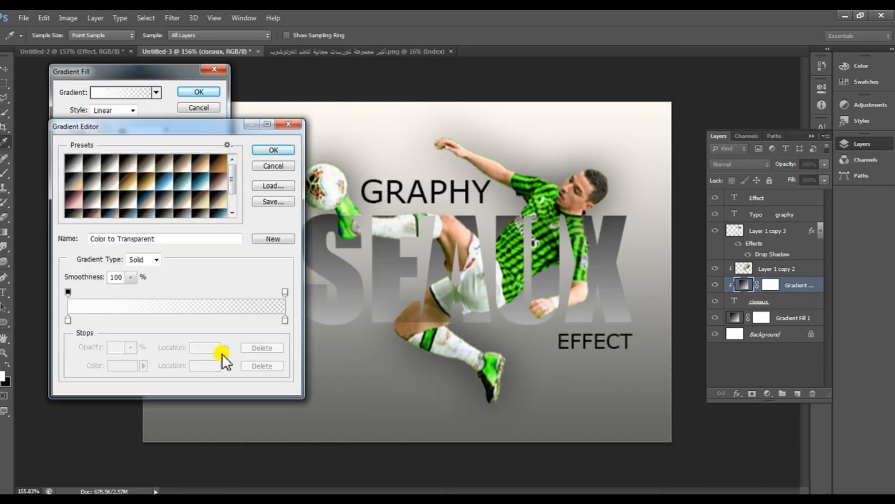
# Set the gradient's start colour stop to bright green 75ff02
pyautogui.click(69, 320)
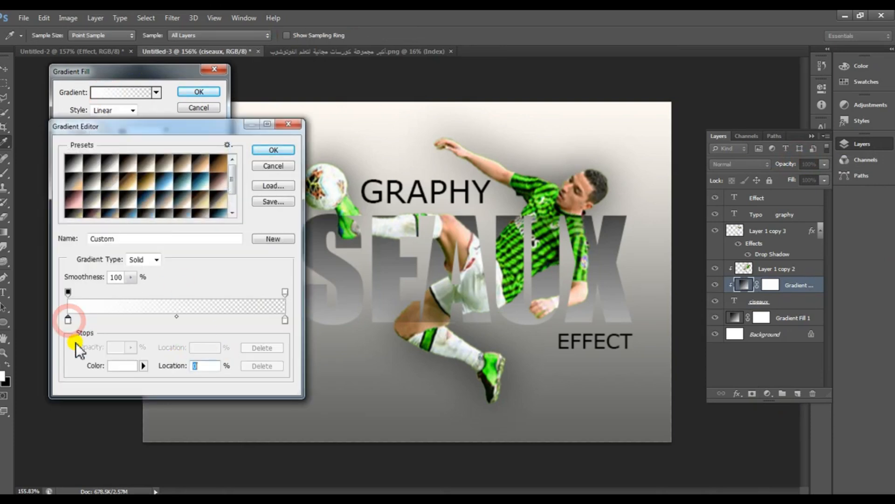
pyautogui.click(122, 366)
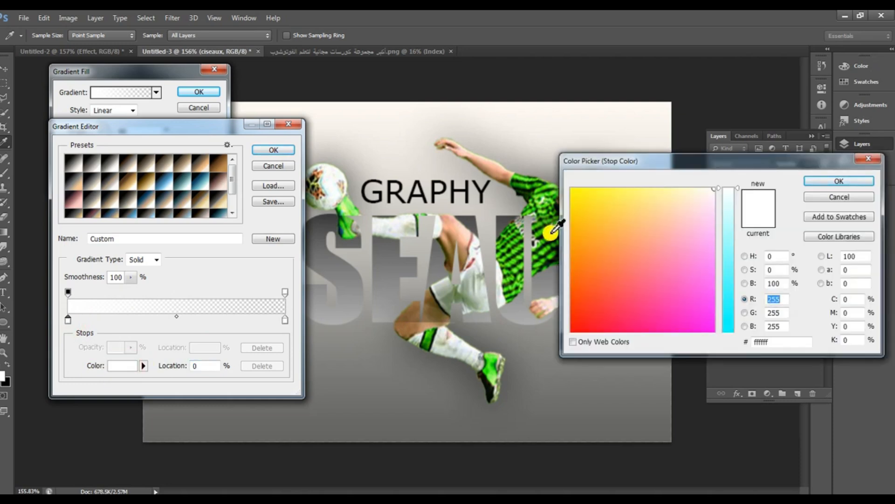
pyautogui.click(549, 186)
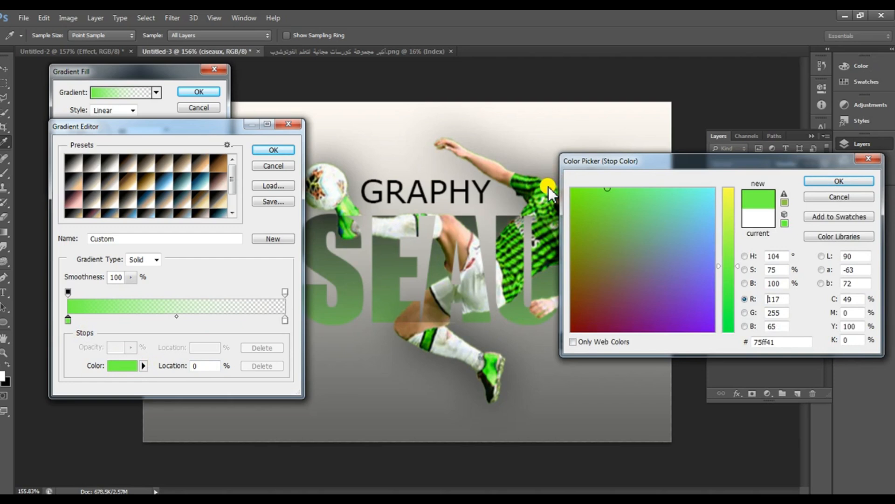
pyautogui.moveTo(606, 189); pyautogui.dragTo(549, 188)
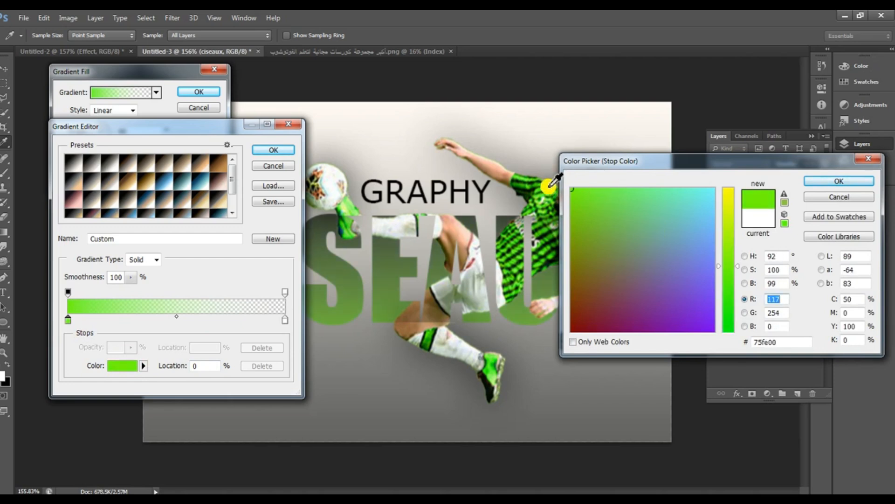
pyautogui.click(571, 222)
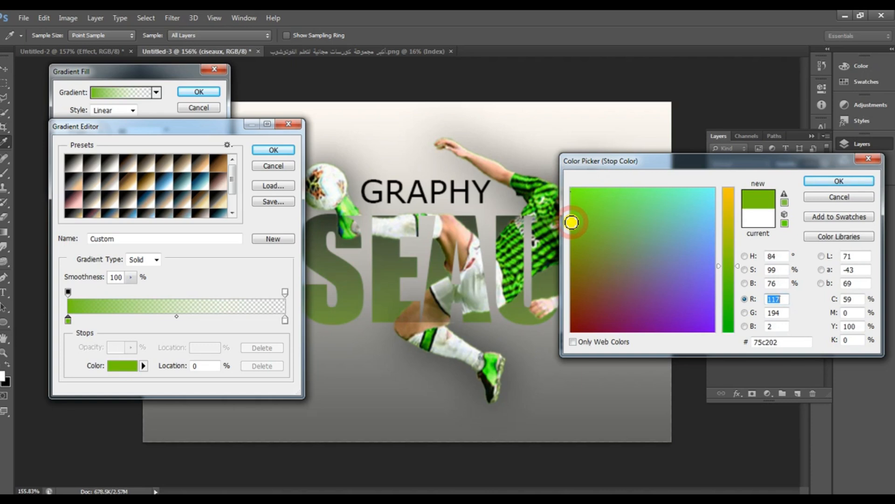
pyautogui.moveTo(571, 222); pyautogui.dragTo(577, 181)
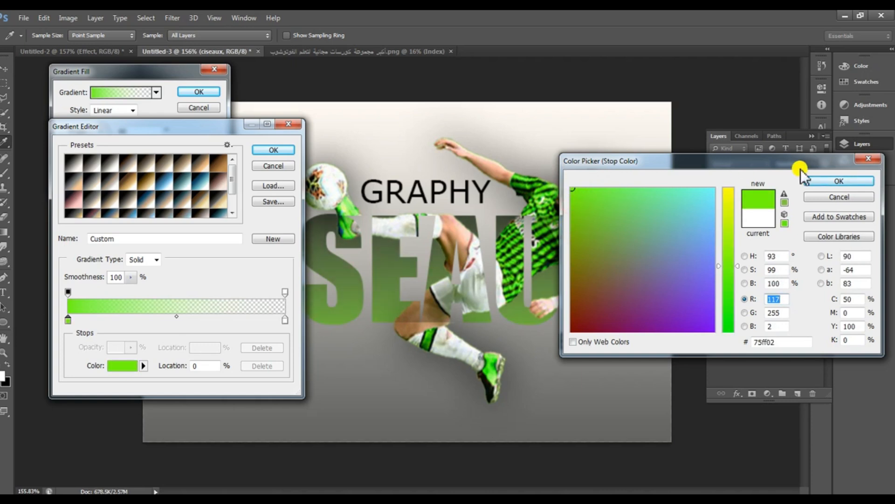
pyautogui.click(825, 180)
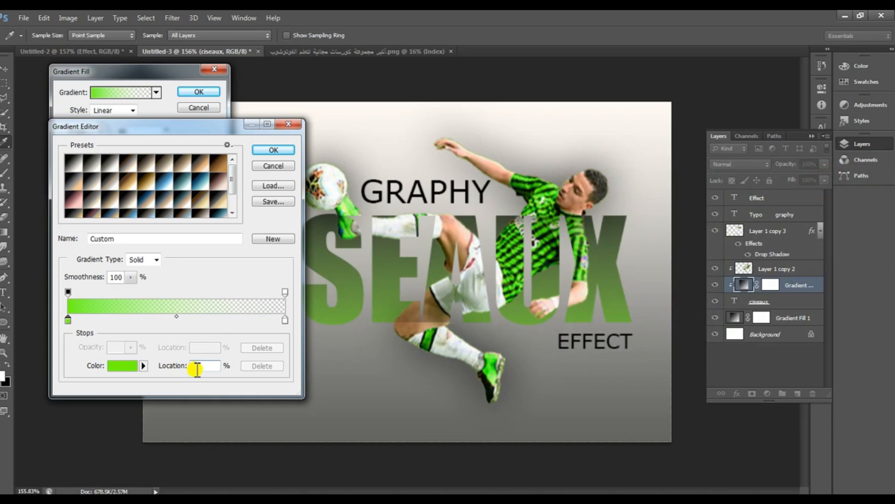
# Set the gradient's end opacity stop to 100% and its end colour stop to bright green 64ff0f
pyautogui.click(286, 321)
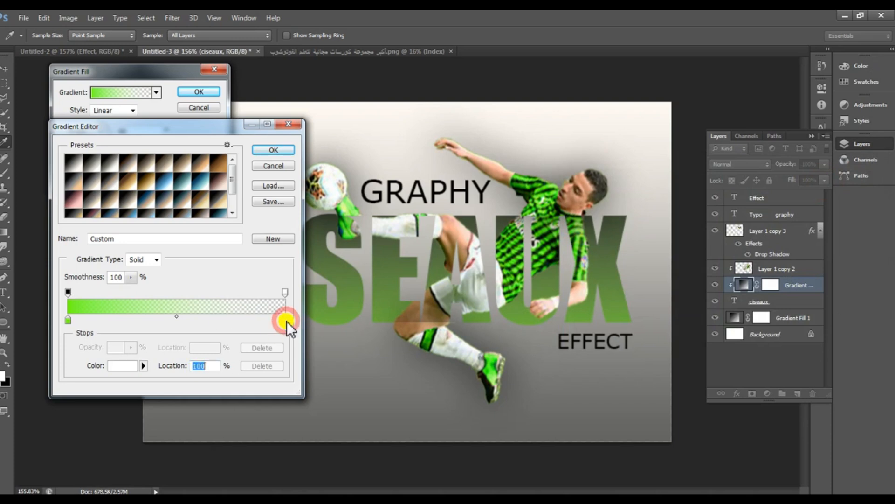
pyautogui.click(285, 292)
pyautogui.click(131, 347)
pyautogui.moveTo(133, 360); pyautogui.dragTo(245, 357)
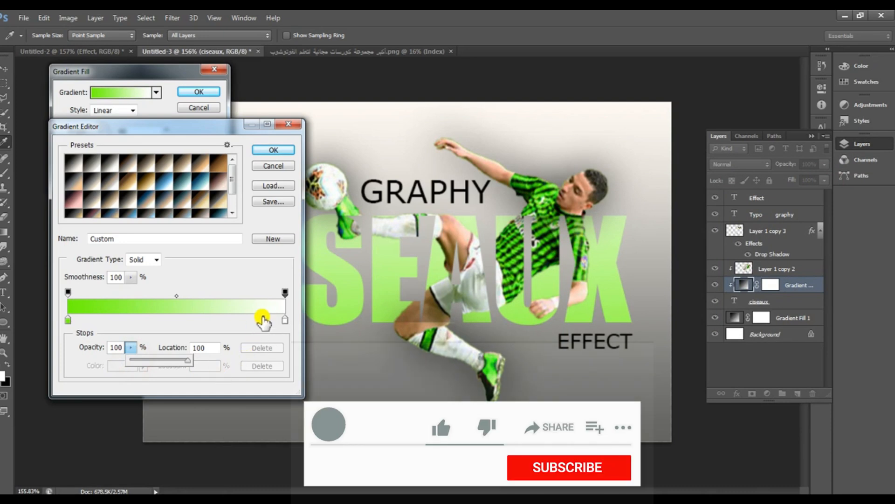
pyautogui.click(284, 321)
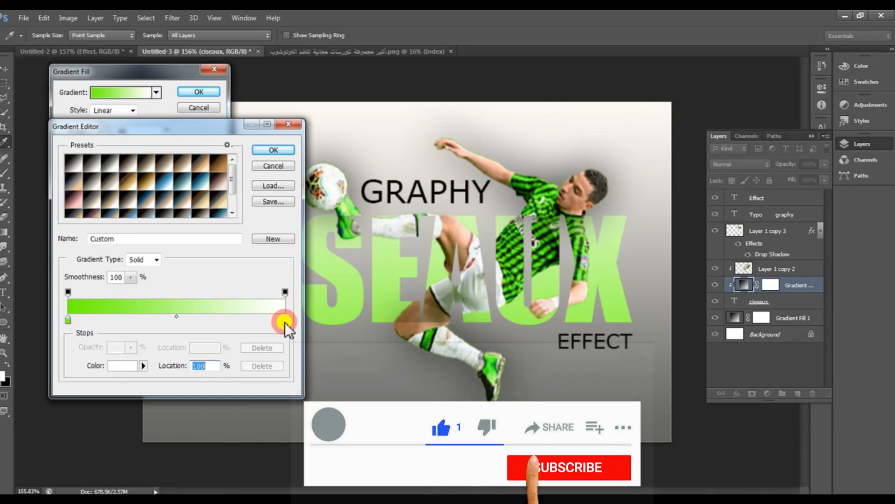
pyautogui.click(124, 365)
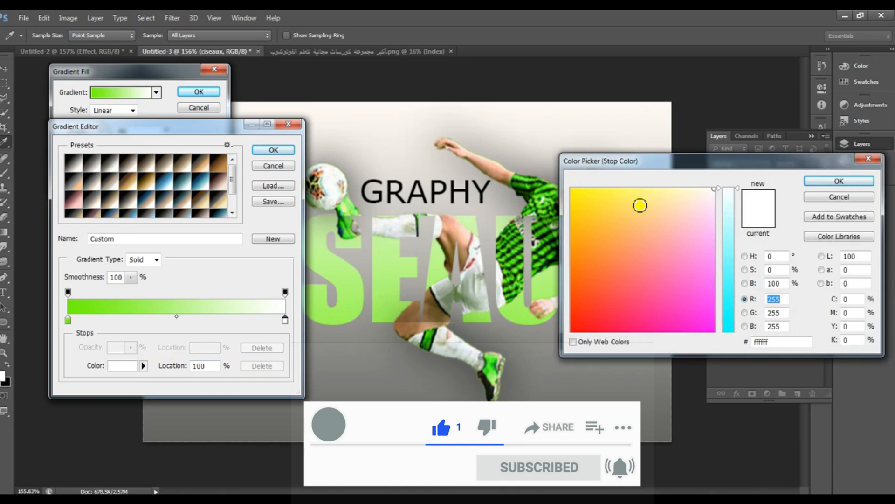
pyautogui.click(547, 185)
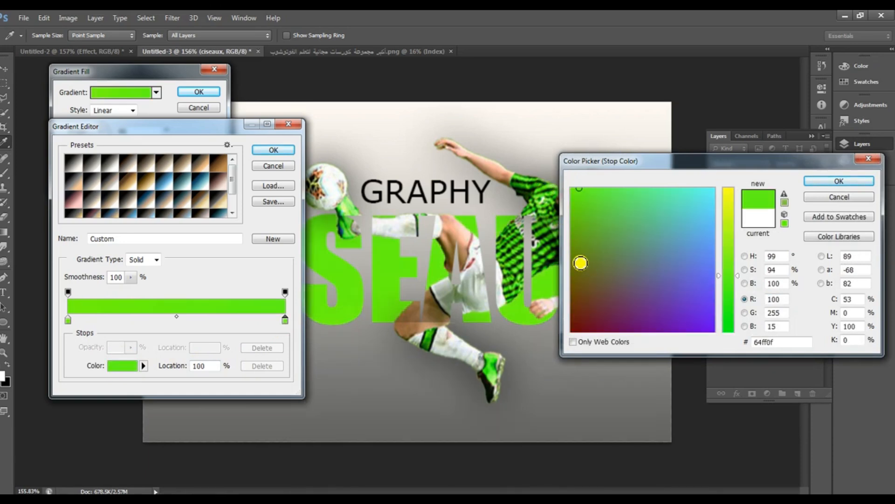
pyautogui.click(838, 180)
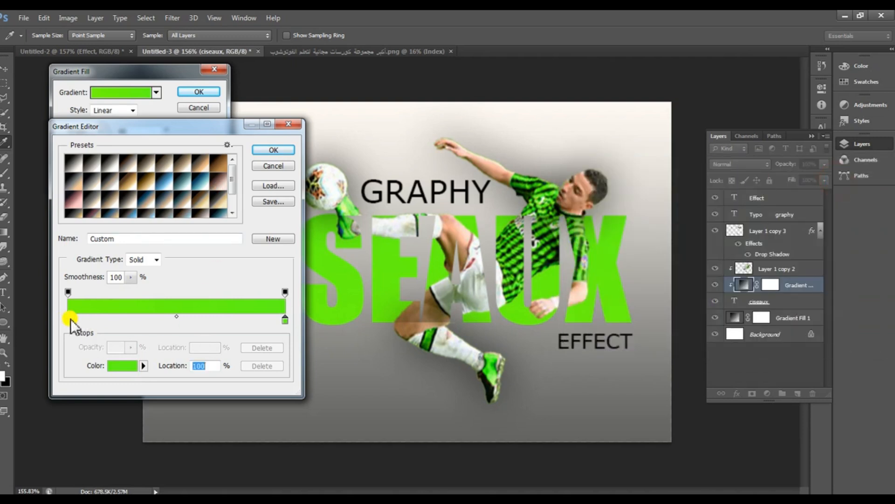
# Darken the gradient's start colour stop to dark green 052d00 and apply the gradient fill to CISEAUX
pyautogui.click(68, 320)
pyautogui.click(123, 366)
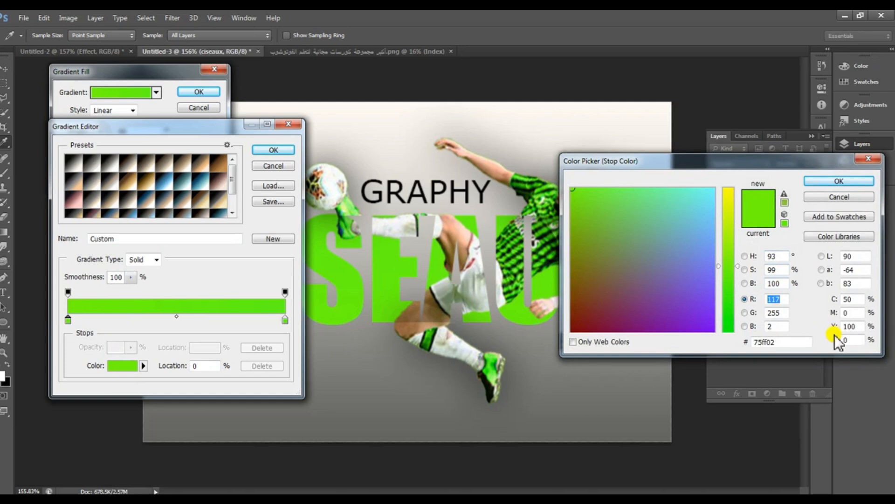
pyautogui.moveTo(831, 345); pyautogui.dragTo(845, 343)
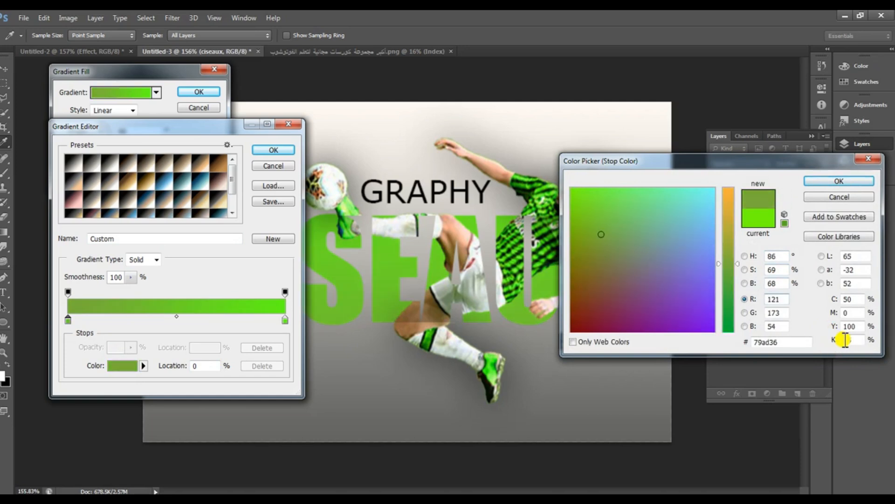
pyautogui.moveTo(836, 344); pyautogui.dragTo(854, 340)
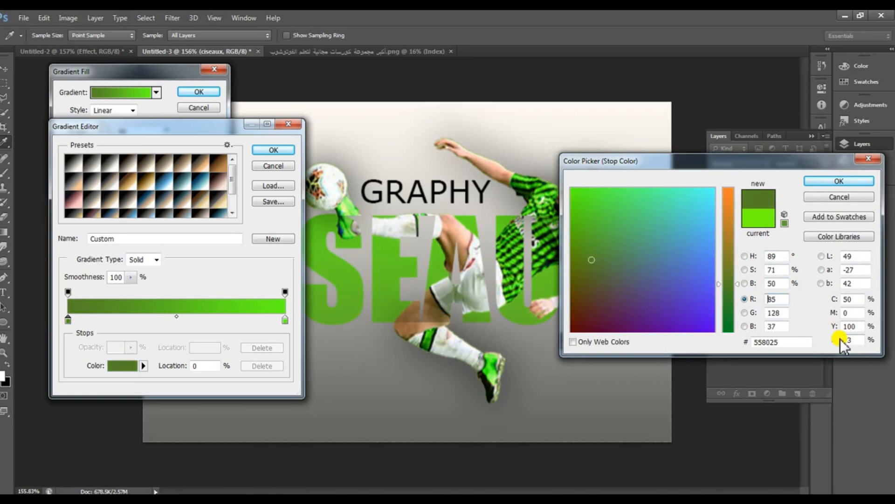
pyautogui.moveTo(835, 342); pyautogui.dragTo(847, 339)
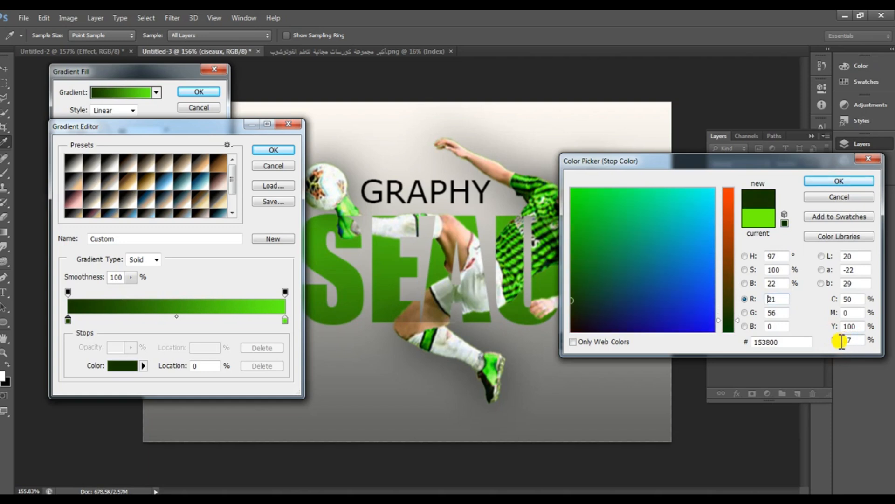
pyautogui.moveTo(835, 344); pyautogui.dragTo(833, 340)
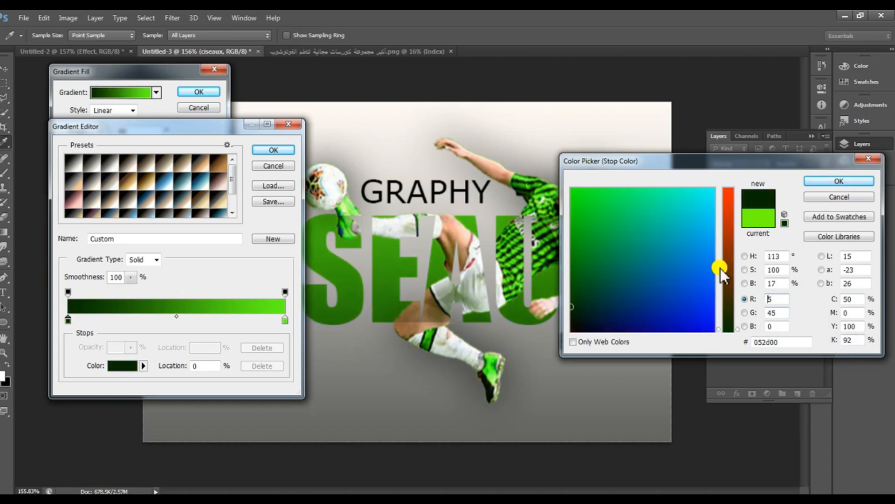
pyautogui.moveTo(673, 162); pyautogui.dragTo(609, 236)
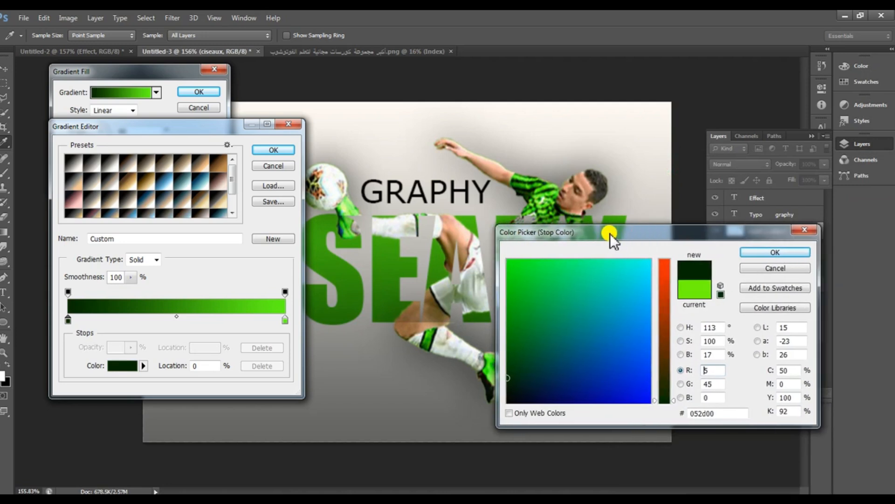
pyautogui.click(762, 253)
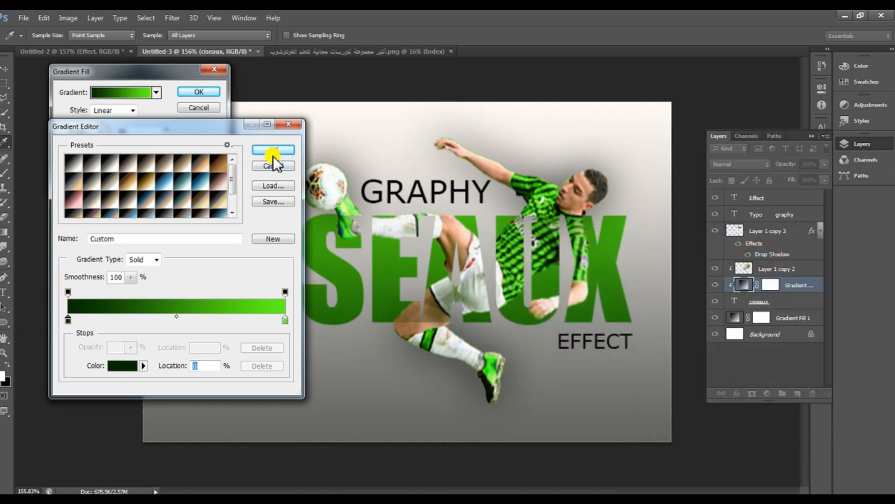
pyautogui.click(274, 151)
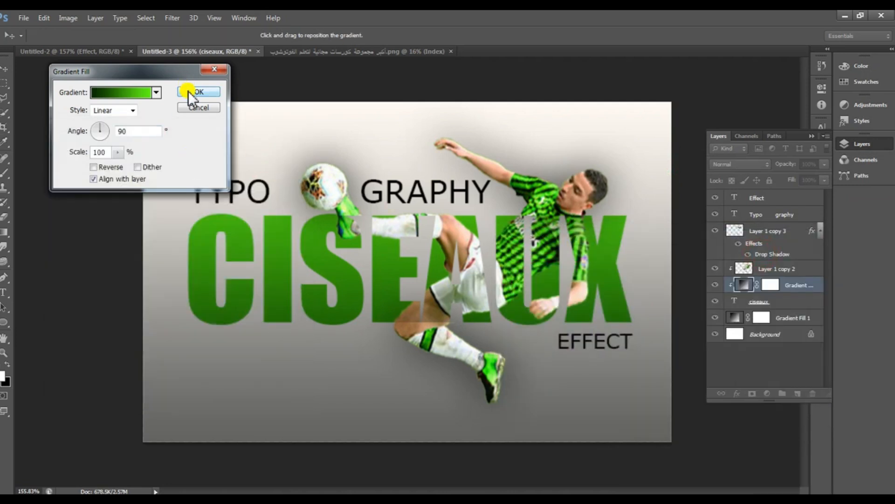
pyautogui.click(188, 91)
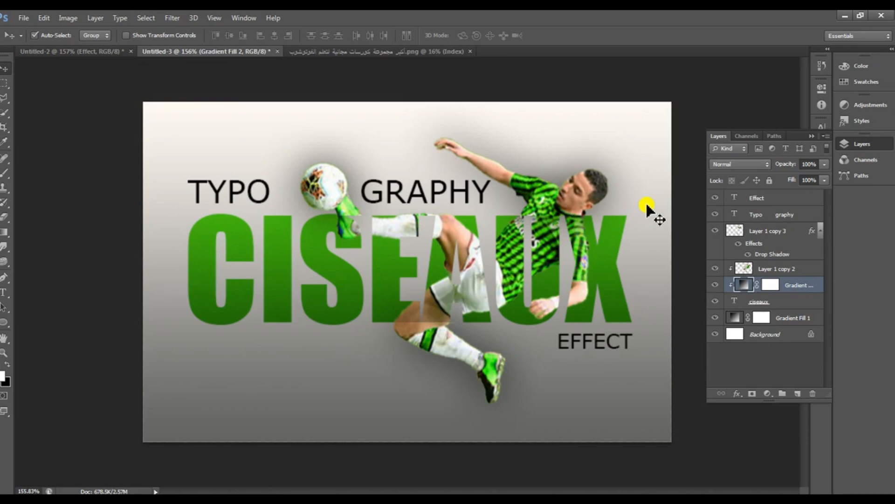
# Select a thin rectangle just below CISEAUX, from the C to the player's knee, and add a new layer above Gradient Fill 1
pyautogui.click(4, 85)
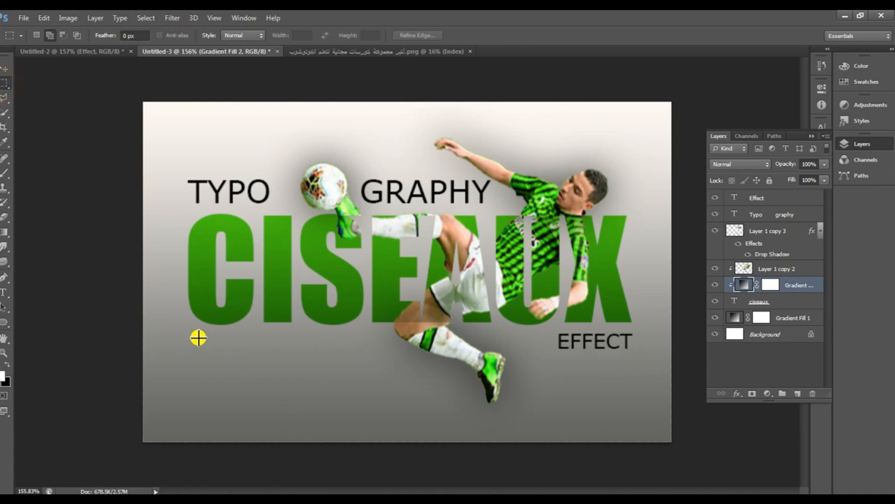
pyautogui.moveTo(195, 337); pyautogui.dragTo(392, 353)
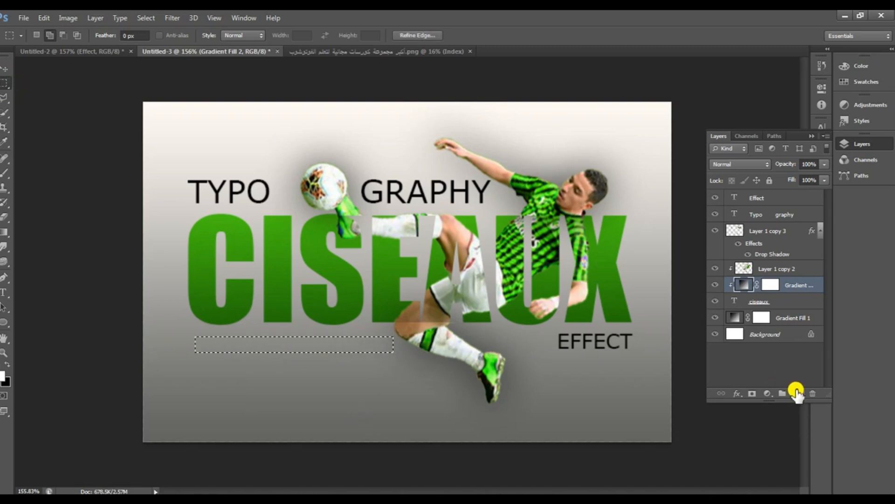
pyautogui.click(781, 332)
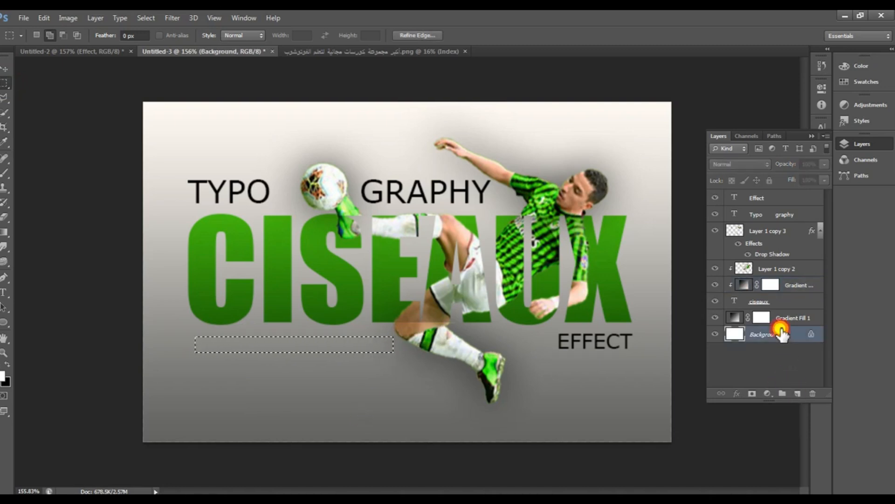
pyautogui.click(788, 318)
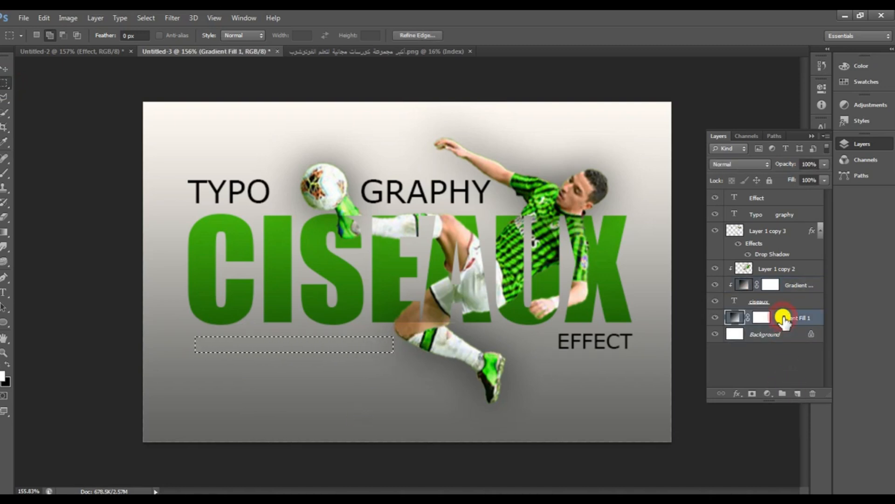
pyautogui.click(798, 394)
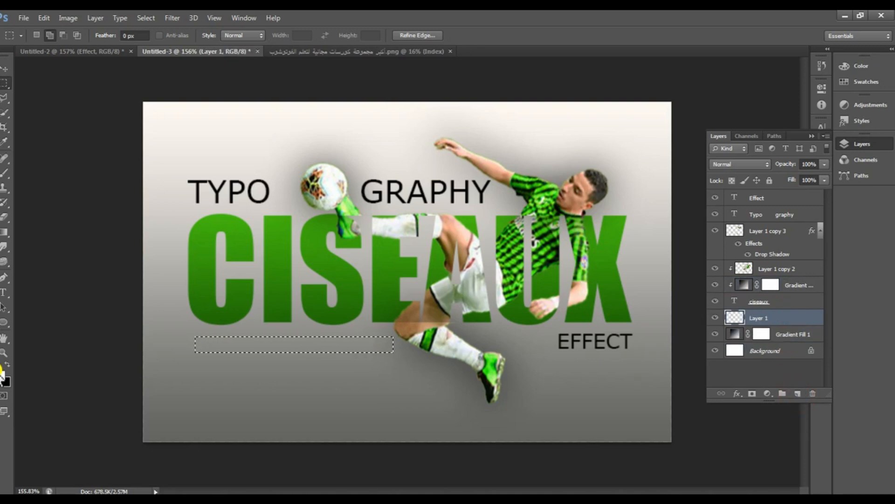
# Edit the Gradient tool's gradient: remove the blue end colour stop and move the white middle stop to location 100%
pyautogui.click(4, 232)
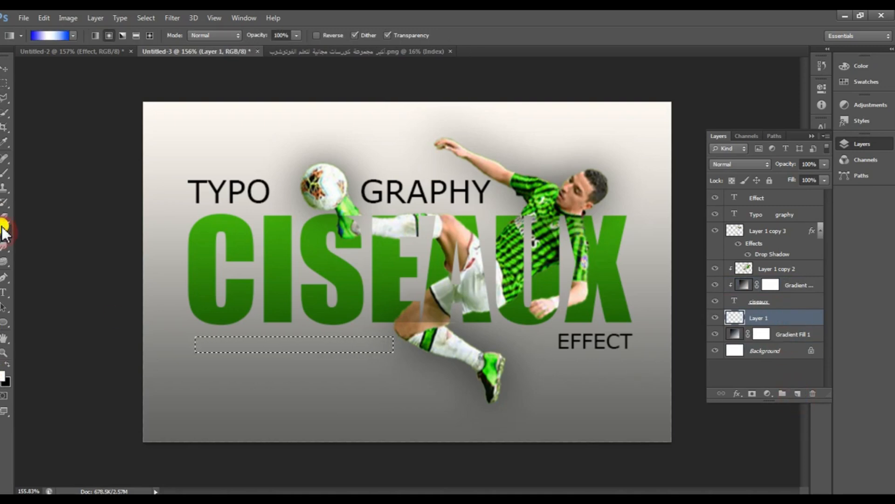
pyautogui.click(41, 36)
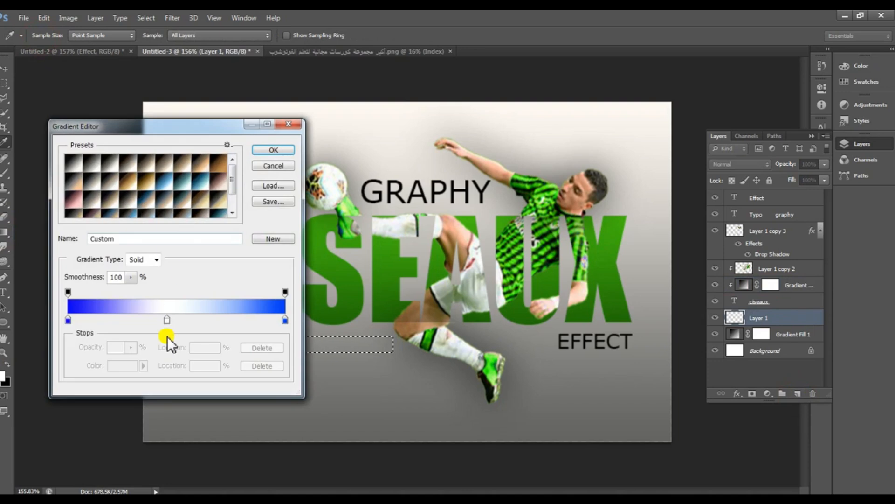
pyautogui.moveTo(285, 320); pyautogui.dragTo(284, 334)
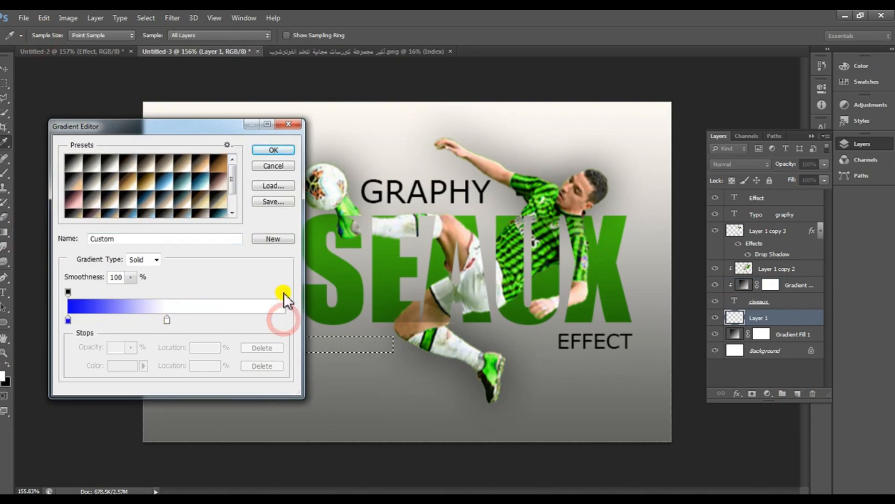
pyautogui.click(285, 292)
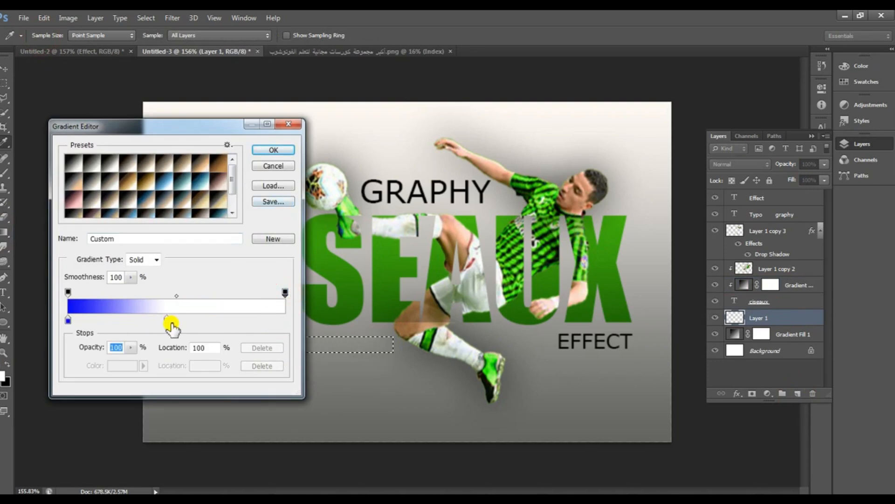
pyautogui.moveTo(167, 321); pyautogui.dragTo(283, 297)
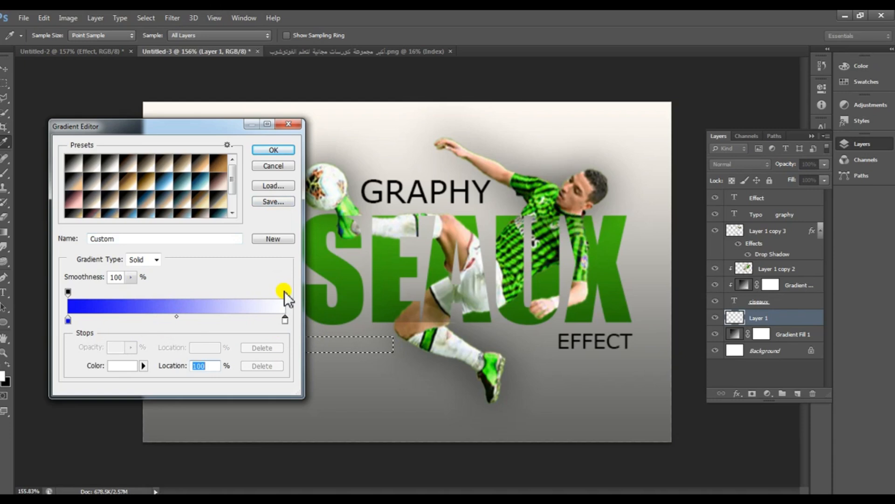
# Make the gradient fully transparent at its end opacity stop, keeping the white end colour stop
pyautogui.click(284, 292)
pyautogui.click(131, 348)
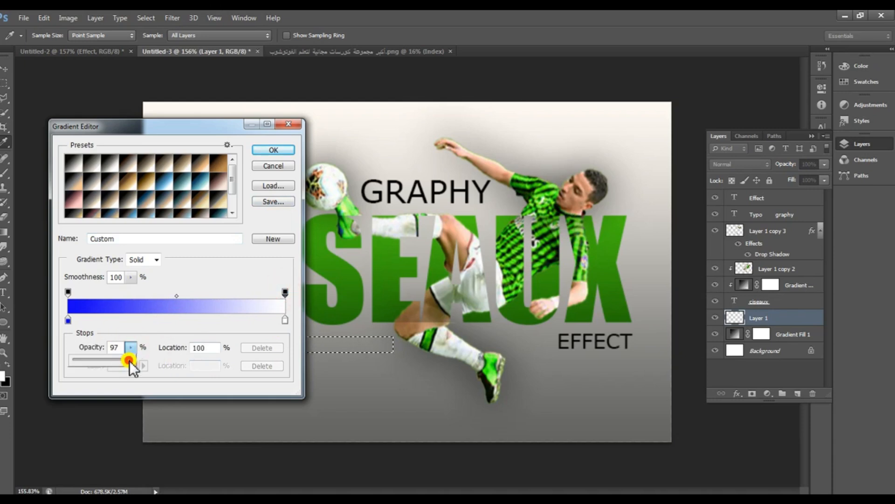
pyautogui.moveTo(130, 360); pyautogui.dragTo(69, 360)
pyautogui.click(285, 320)
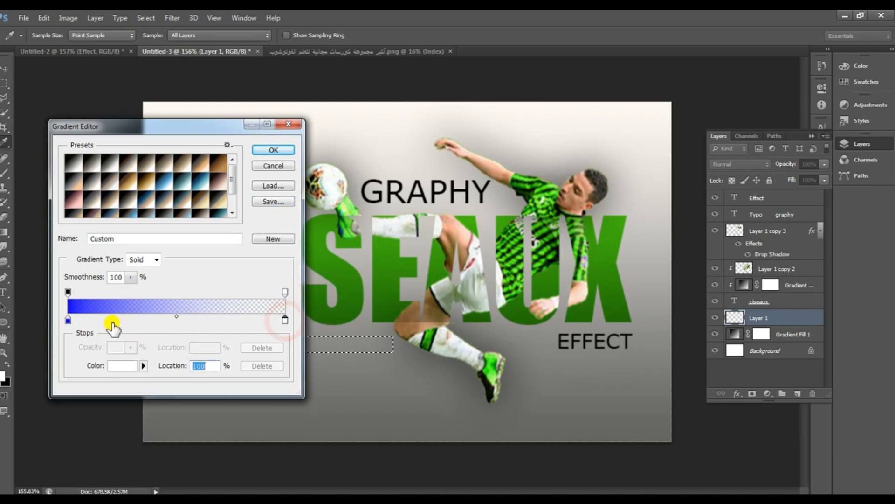
# Set the gradient's start colour stop to green 3da709 sampled from the CISEAUX lettering, and accept the edited gradient
pyautogui.click(68, 321)
pyautogui.click(113, 367)
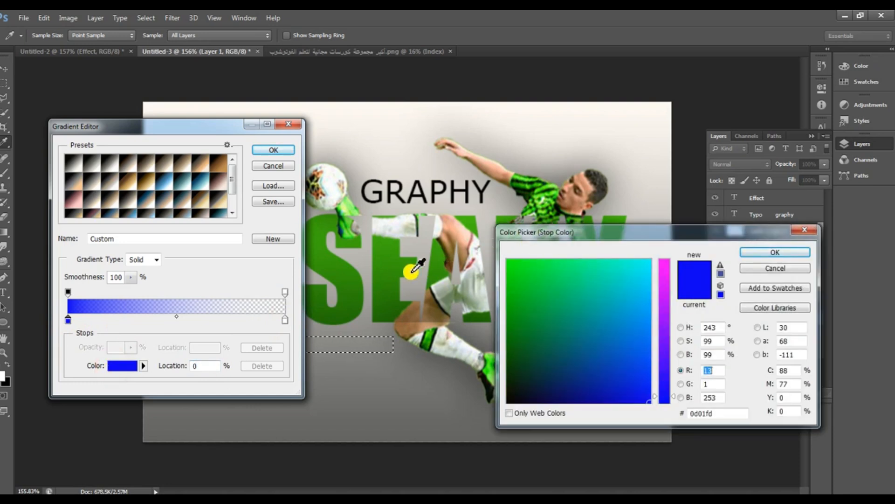
pyautogui.click(385, 248)
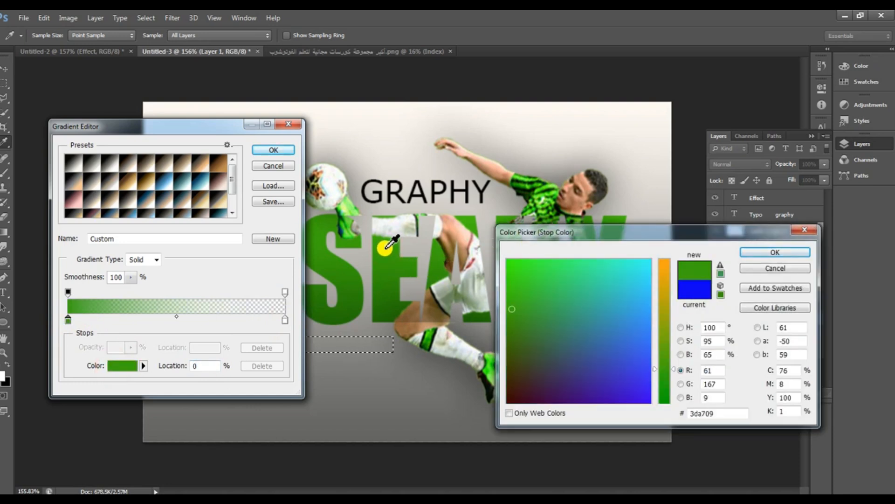
pyautogui.click(770, 253)
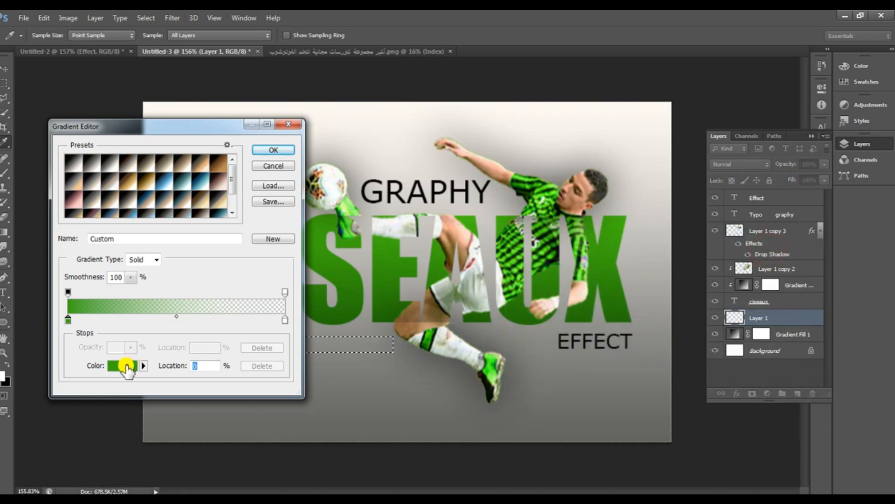
pyautogui.click(269, 152)
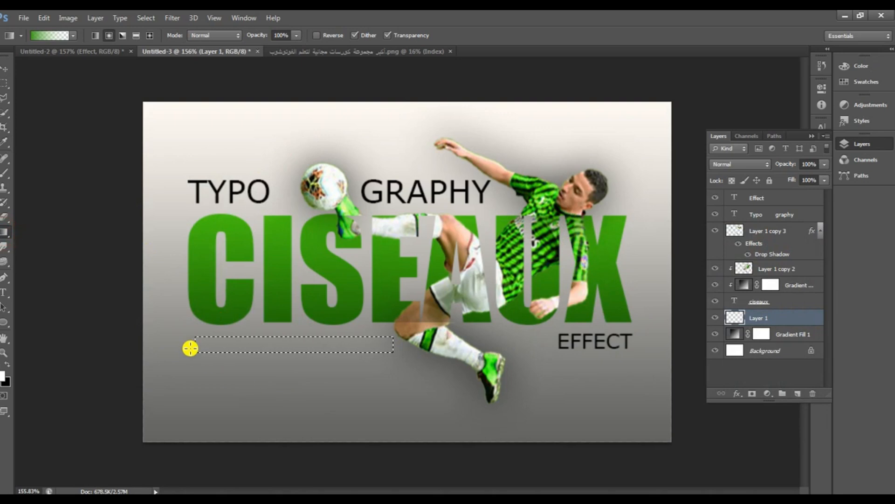
# Fill the selected bar below CISEAUX with the green-to-transparent gradient, running from its outer end towards the player's knee, and deselect
pyautogui.moveTo(196, 345); pyautogui.dragTo(291, 347)
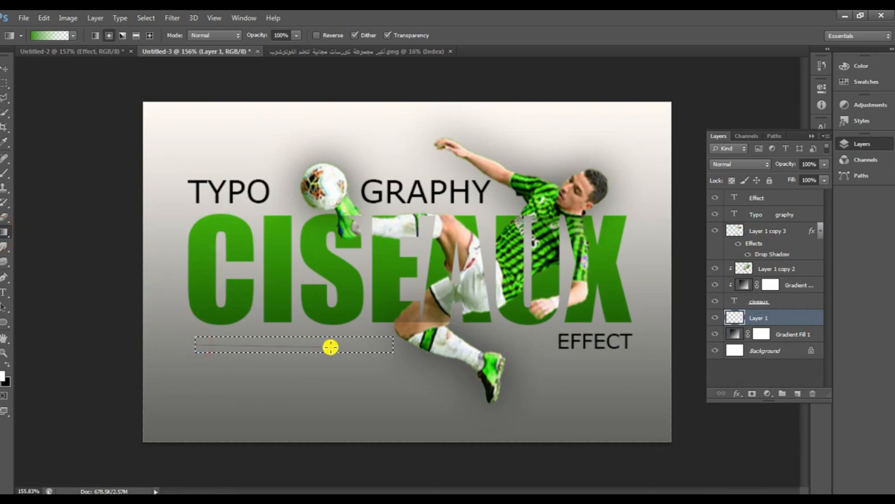
pyautogui.moveTo(347, 347); pyautogui.dragTo(348, 347)
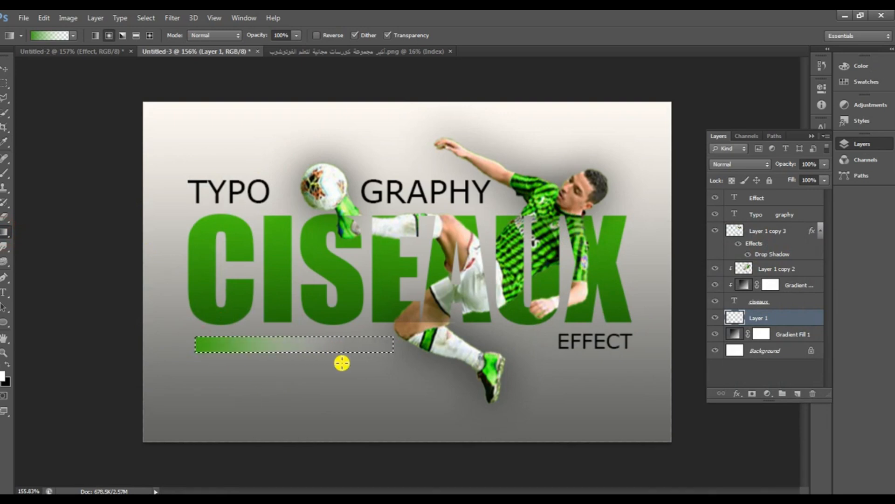
pyautogui.click(145, 18)
pyautogui.click(154, 39)
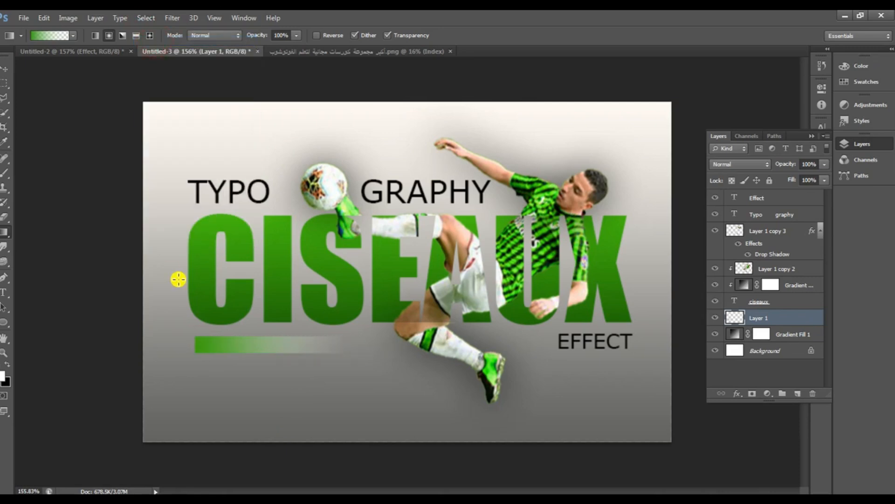
# Preview the poster enlarged in full-screen mode without panels, and return to the standard screen mode
pyautogui.click(4, 353)
pyautogui.moveTo(407, 283)
pyautogui.mouseDown()
pyautogui.moveTo(430, 294)
pyautogui.moveTo(414, 290)
pyautogui.mouseUp()
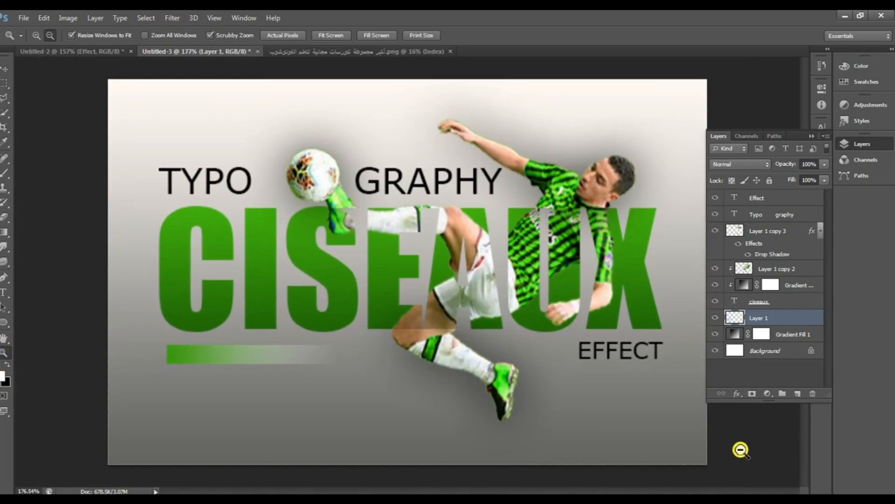
pyautogui.press('f')
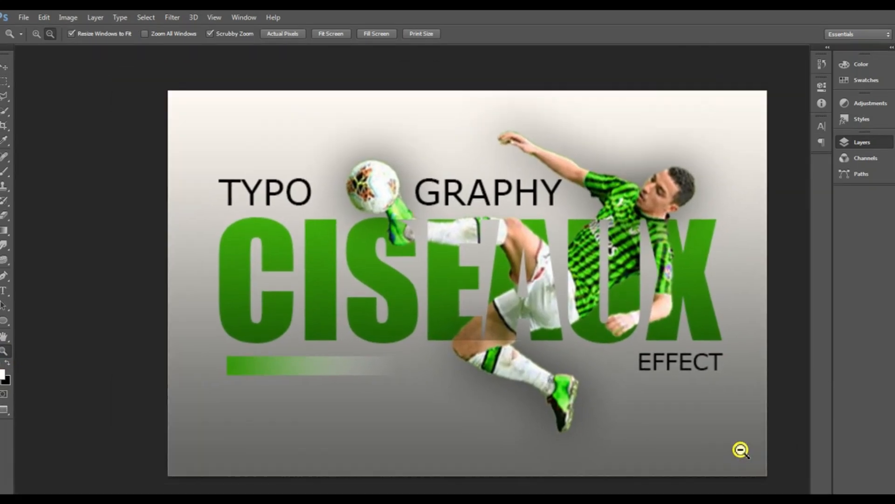
pyautogui.press('f')
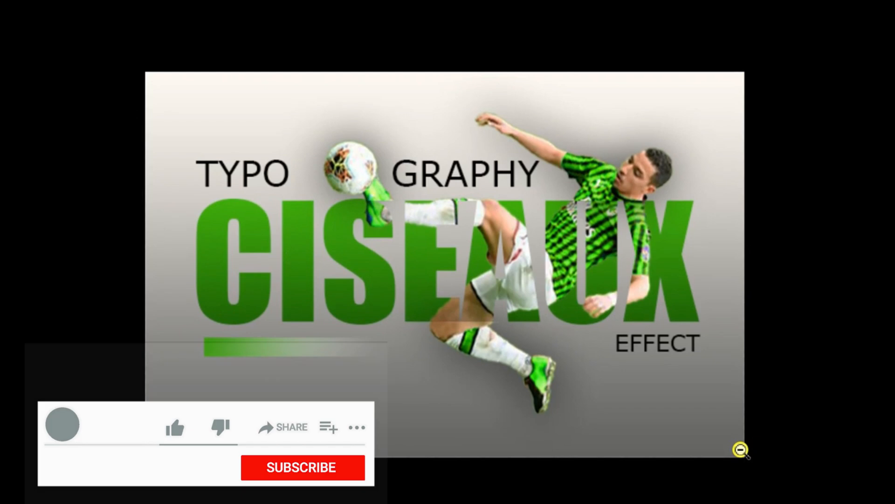
pyautogui.press('f')
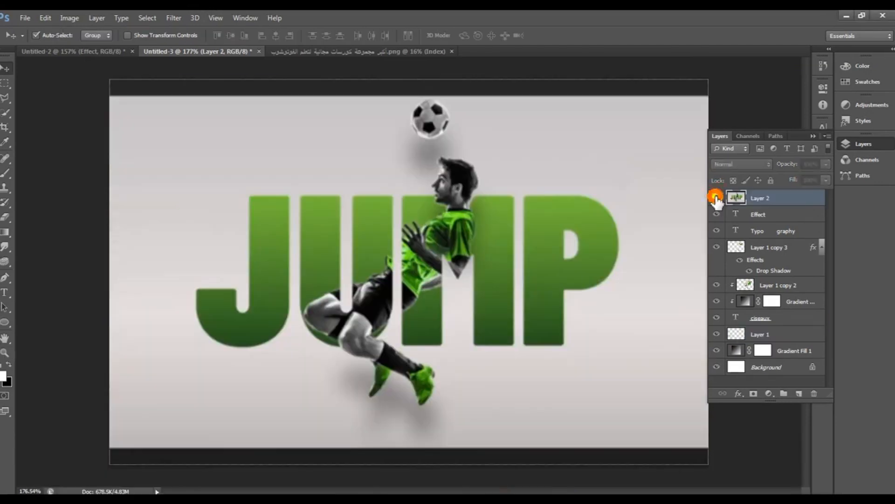
# Toggle the visibility of Layer 2 to compare the JUMP reference image with the CISEAUX poster
pyautogui.click(715, 198)
pyautogui.click(715, 197)
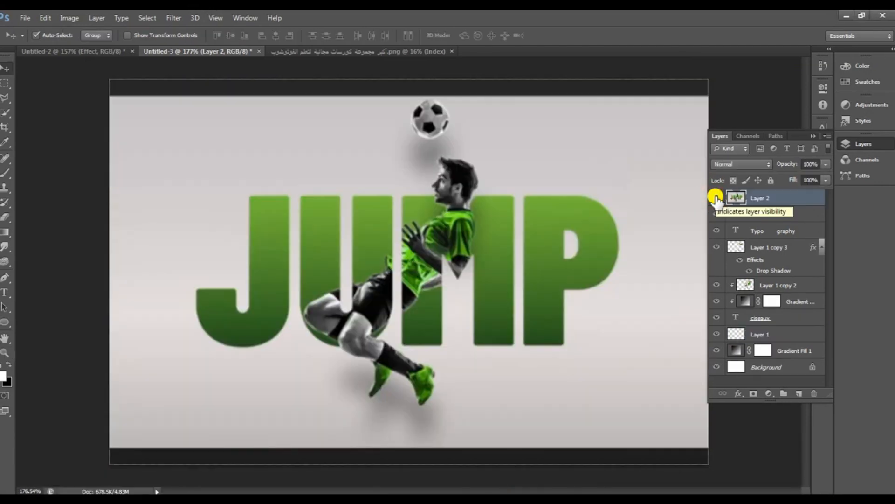
pyautogui.click(716, 197)
pyautogui.click(716, 198)
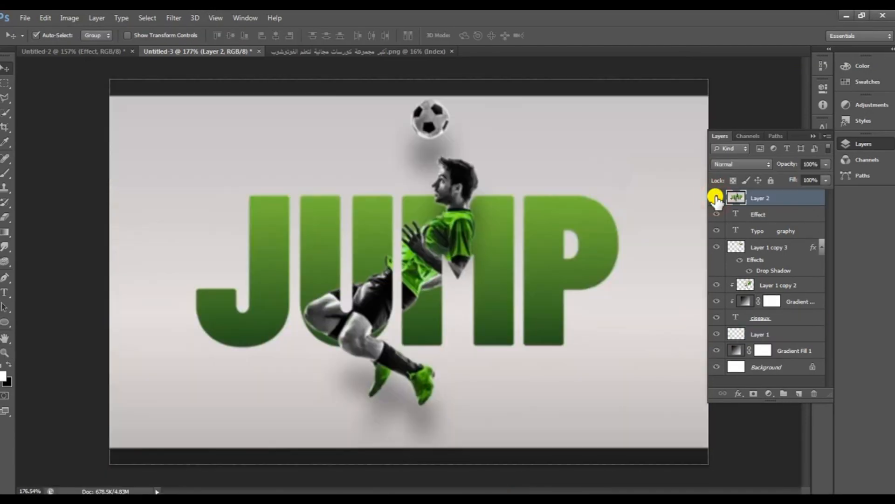
pyautogui.click(716, 198)
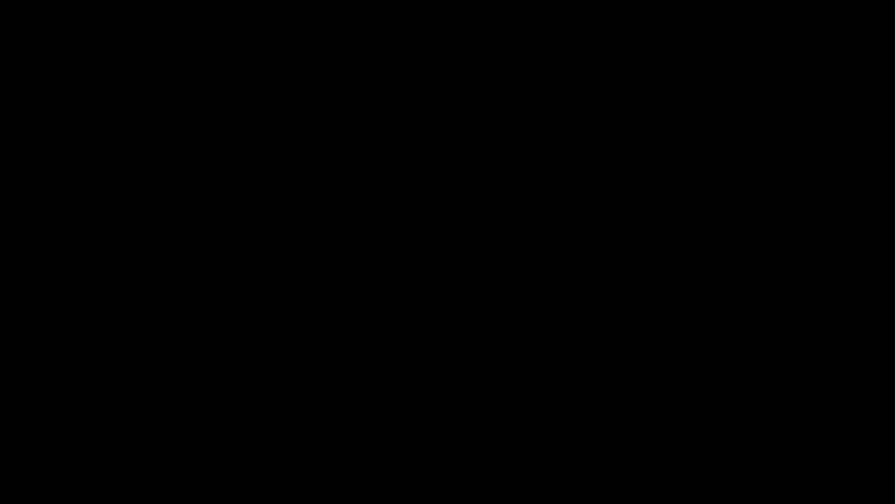
# Hide the gradient fill clipped to CISEAUX and compare the poster with the JUMP reference, leaving Layer 2 visible
pyautogui.click(715, 302)
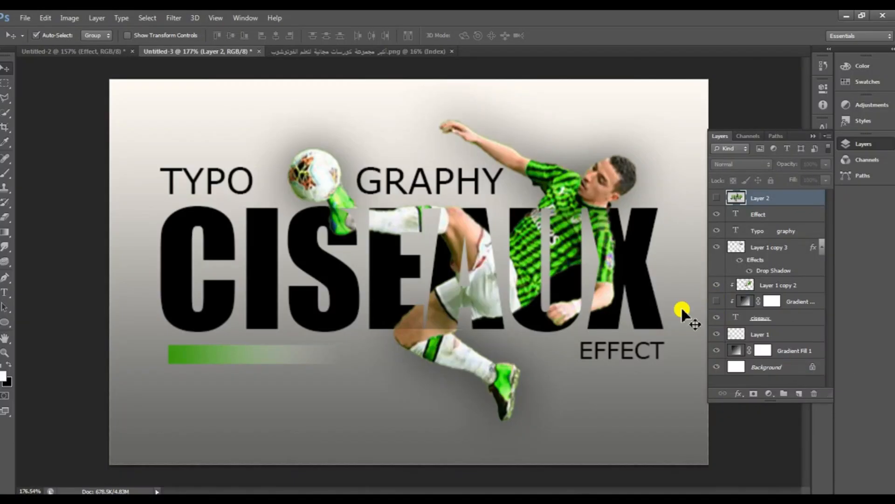
pyautogui.click(716, 200)
pyautogui.click(716, 200)
pyautogui.click(716, 200)
pyautogui.click(715, 200)
pyautogui.click(716, 200)
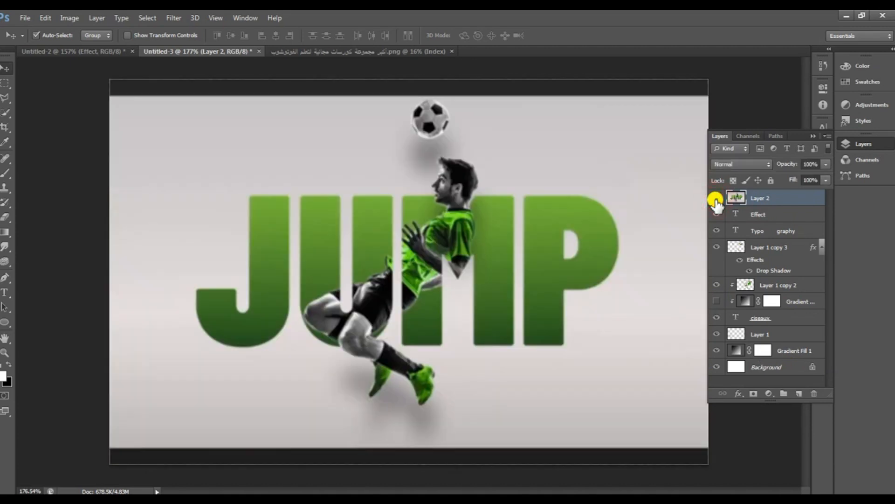